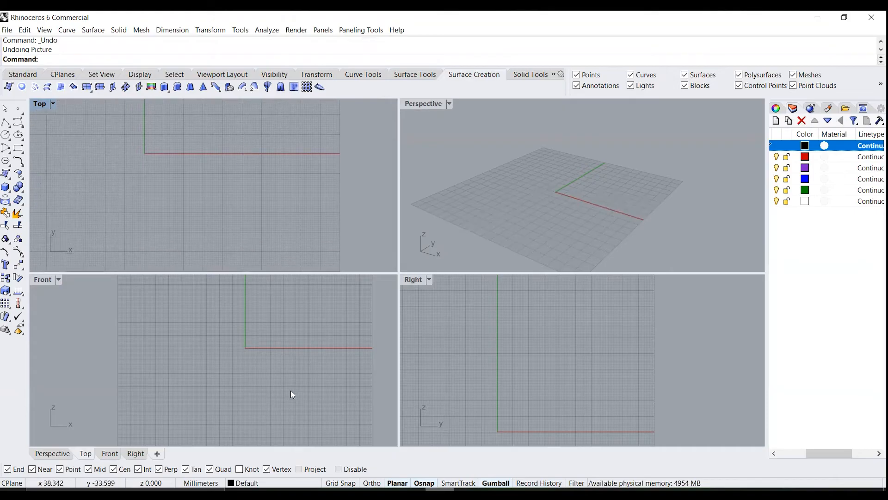
# - Place the pipe pavilion picture in the Front view, from the origin to about 100 mm wide
pyautogui.scroll(-2, 290, 390)
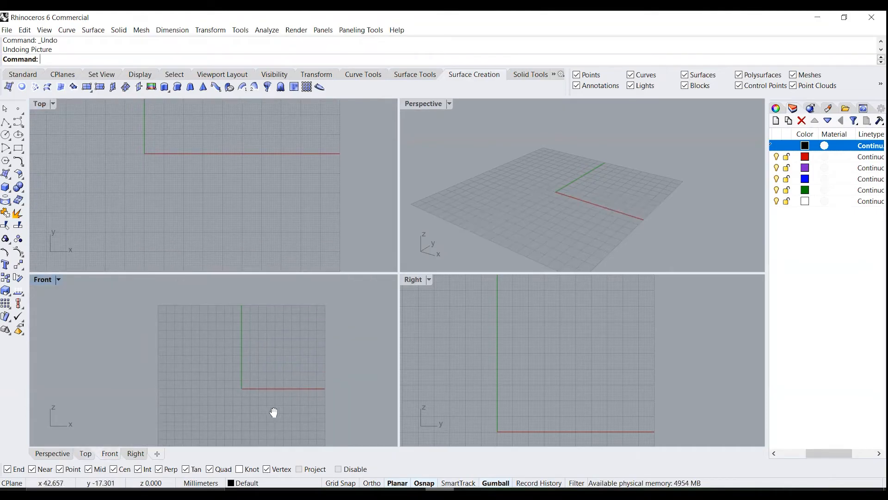
pyautogui.click(152, 91)
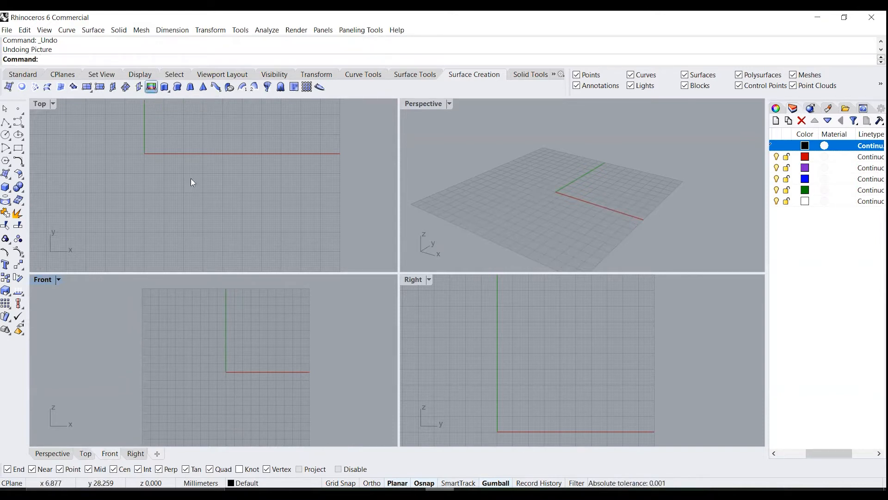
pyautogui.click(338, 161)
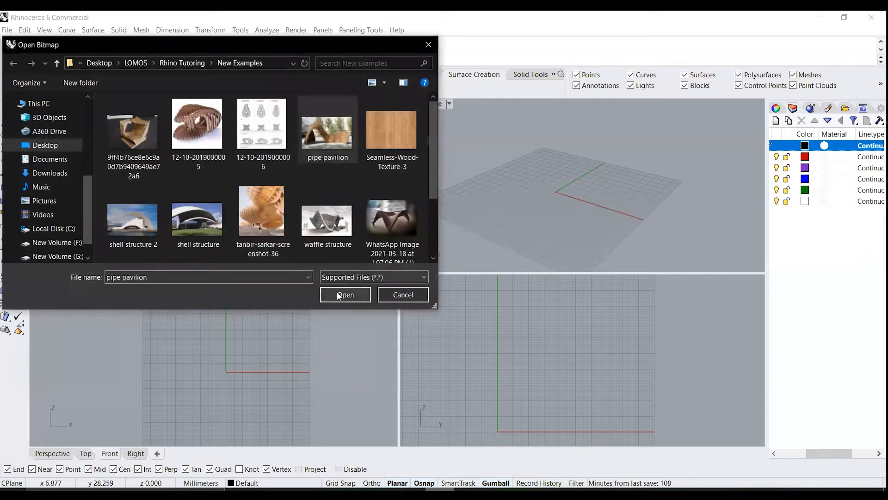
pyautogui.click(335, 294)
pyautogui.scroll(3, 162, 383)
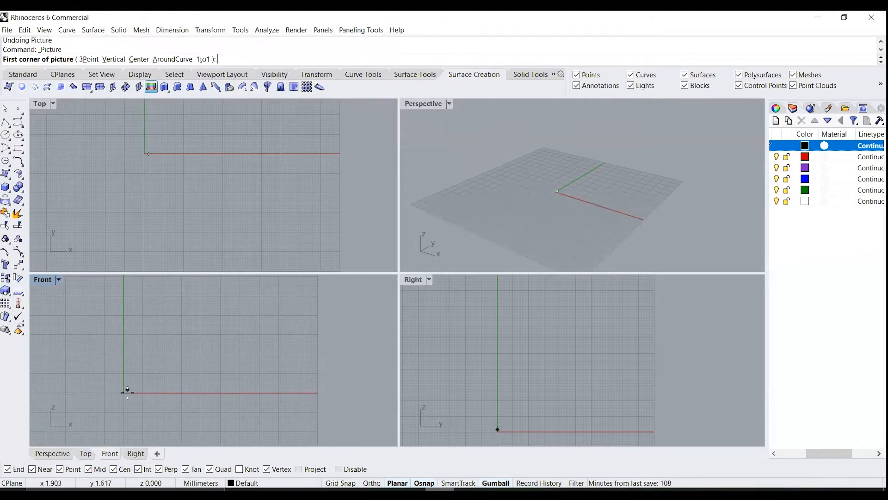
pyautogui.scroll(3, 117, 393)
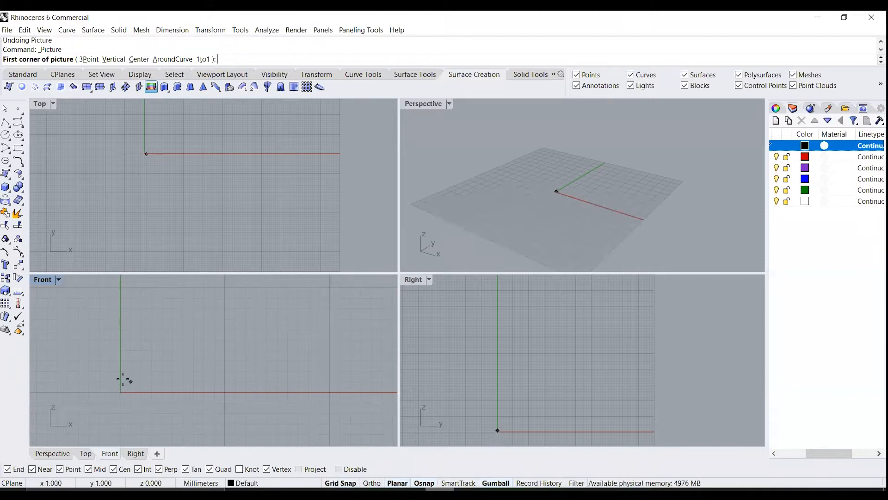
pyautogui.click(119, 392)
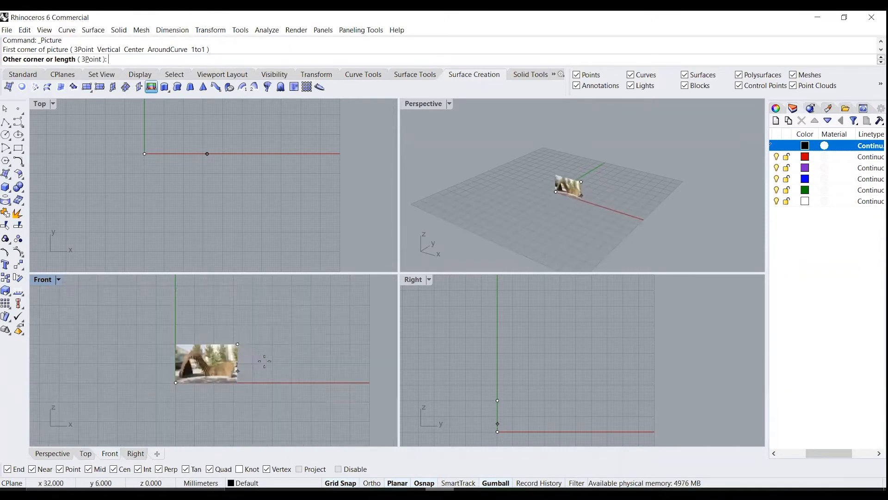
pyautogui.moveTo(348, 327); pyautogui.dragTo(262, 404, button='right')
pyautogui.click(283, 367)
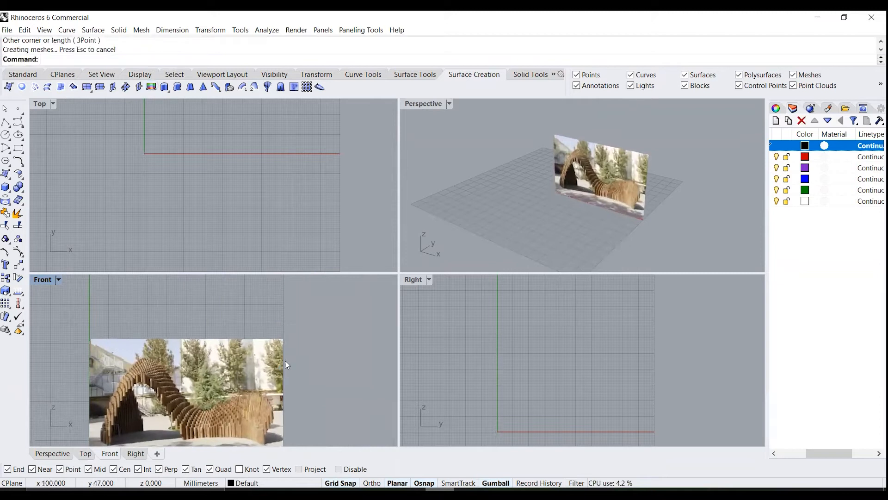
pyautogui.scroll(-6, 275, 320)
pyautogui.scroll(3, 185, 333)
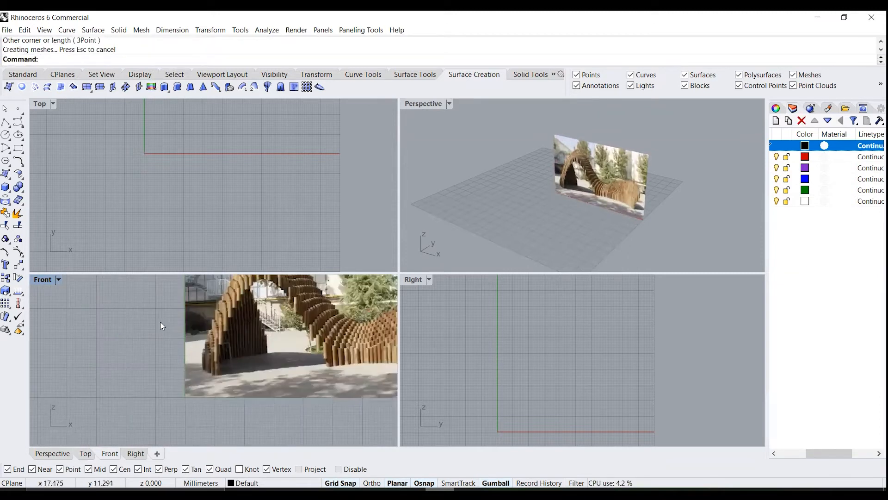
# - Start an interpolated curve at the base of the pavilion's front leg and trace its front edge up to the arch's crown
pyautogui.click(20, 125)
pyautogui.click(44, 126)
pyautogui.scroll(10, 216, 352)
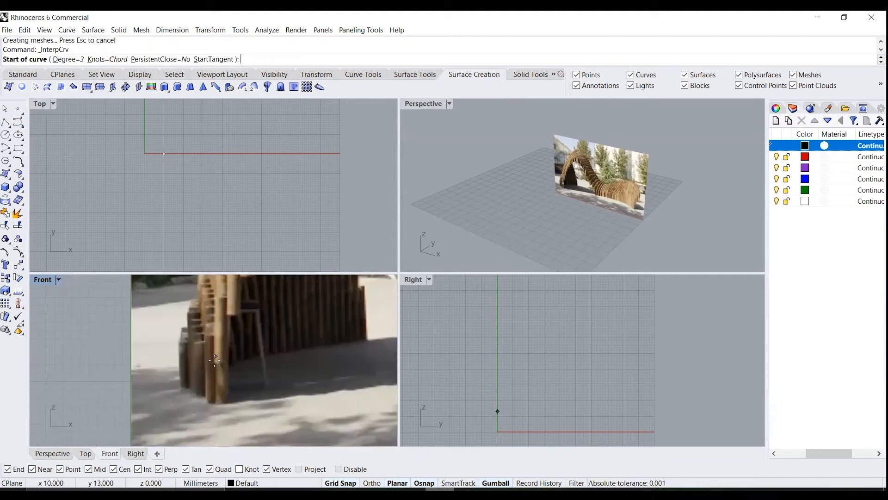
pyautogui.press('Escape')
pyautogui.scroll(-12, 200, 409)
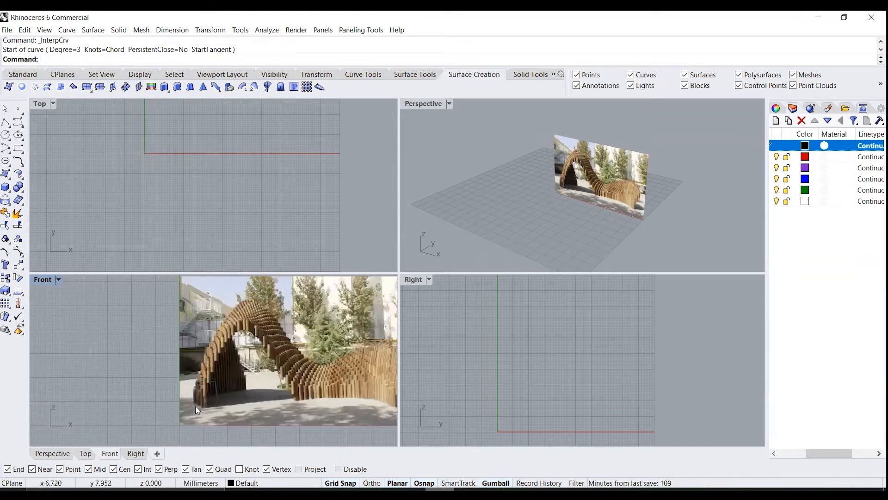
pyautogui.scroll(6, 207, 409)
pyautogui.rightClick(208, 410)
pyautogui.scroll(6, 207, 411)
pyautogui.click(208, 410)
pyautogui.scroll(-6, 208, 407)
pyautogui.click(213, 349)
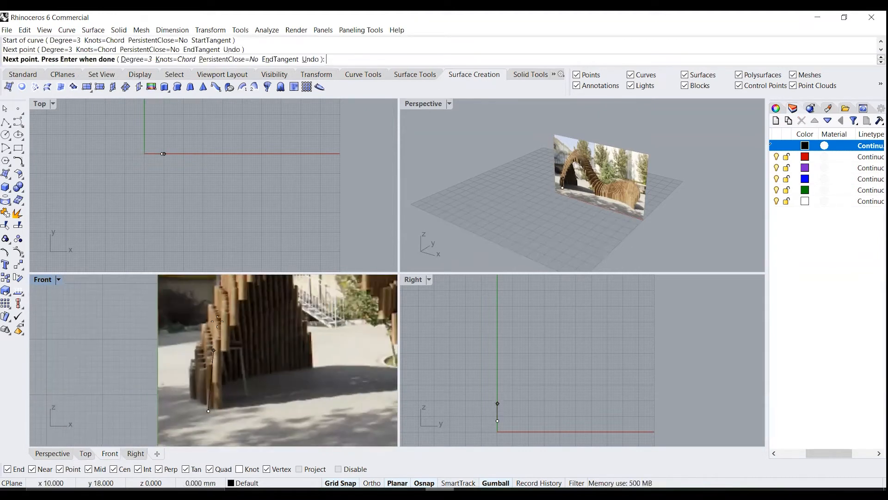
pyautogui.moveTo(213, 349); pyautogui.dragTo(188, 416, button='right')
pyautogui.scroll(-6, 197, 402)
pyautogui.click(204, 377)
pyautogui.scroll(8, 224, 345)
pyautogui.click(210, 354)
pyautogui.click(247, 318)
# - Continue the curve over the crown and down the arch's front lower edge to where the low wall begins
pyautogui.click(302, 336)
pyautogui.click(346, 387)
pyautogui.moveTo(353, 399); pyautogui.dragTo(233, 318, button='right')
pyautogui.click(246, 343)
pyautogui.click(276, 400)
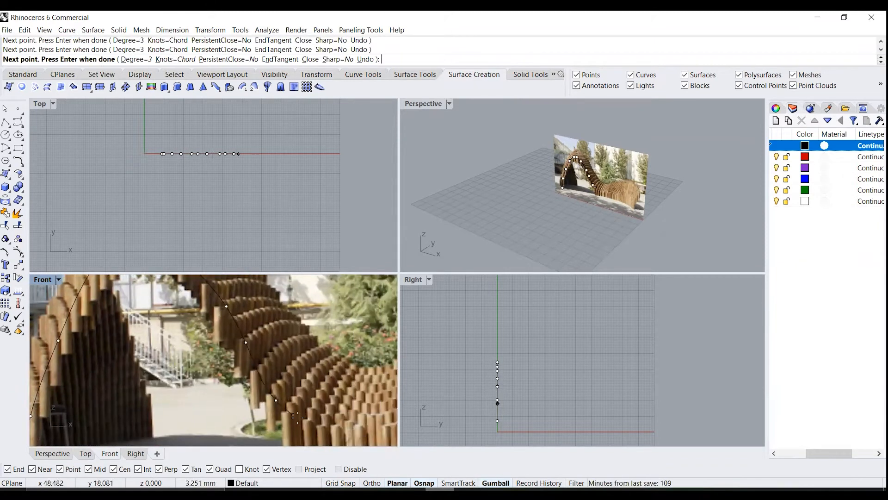
pyautogui.click(320, 423)
pyautogui.scroll(-5, 320, 422)
pyautogui.scroll(5, 216, 399)
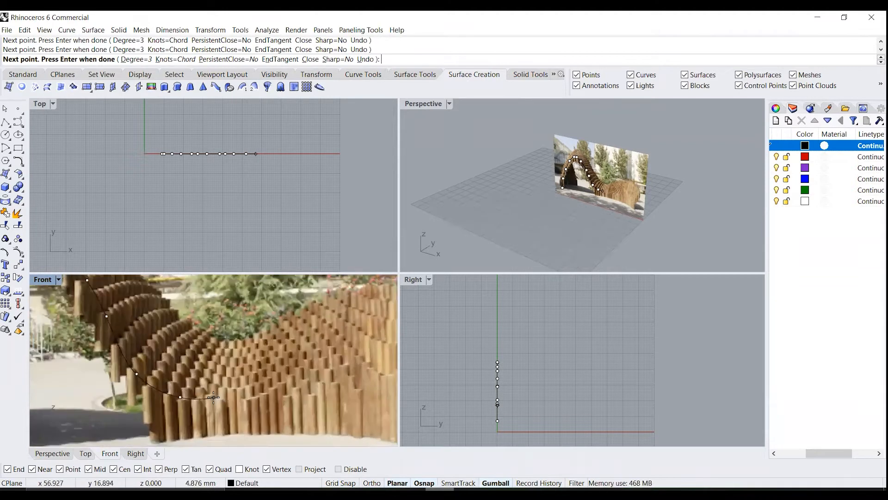
# - Extend the curve horizontally across the low wall to its far end and finish it
pyautogui.click(213, 397)
pyautogui.scroll(-2, 213, 397)
pyautogui.click(298, 395)
pyautogui.moveTo(342, 395); pyautogui.dragTo(276, 395, button='right')
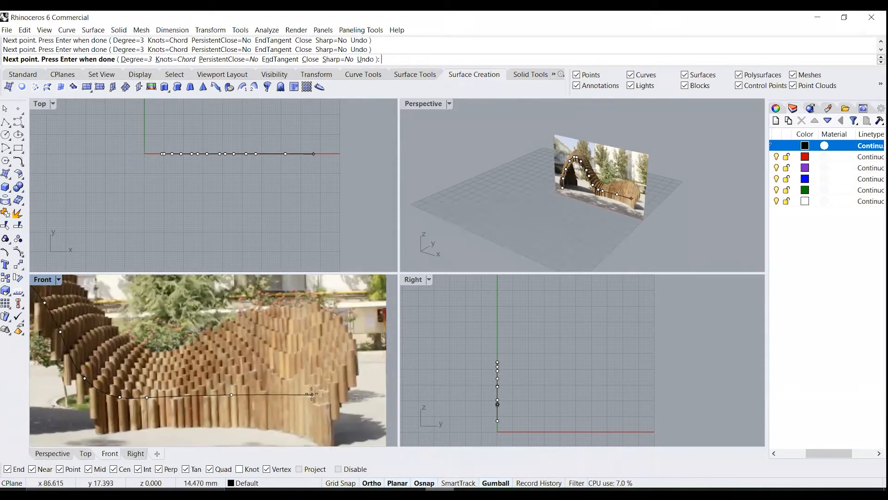
pyautogui.keyDown('shift'); pyautogui.click(328, 394); pyautogui.keyUp('shift')
pyautogui.rightClick(294, 402)
pyautogui.scroll(-10, 292, 397)
pyautogui.scroll(5, 268, 363)
pyautogui.moveTo(267, 362); pyautogui.dragTo(224, 347, button='right')
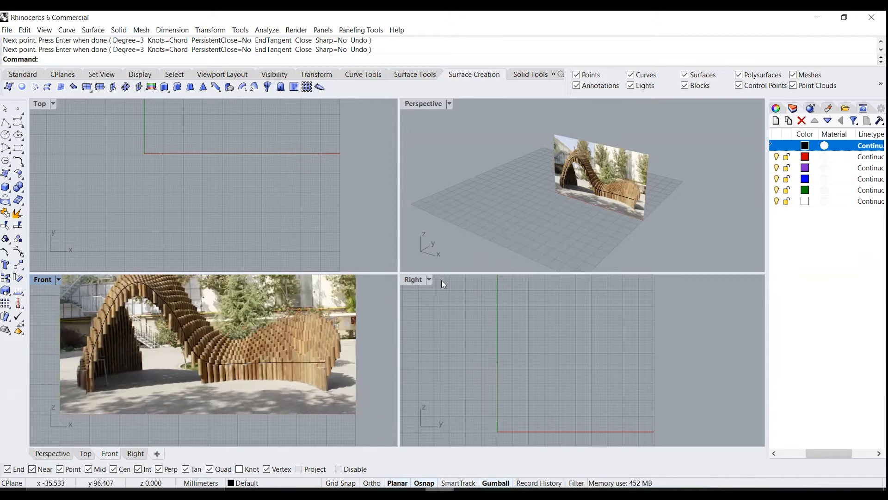
# - Show the front curve's control points and move those at its wall end toward negative Y, bending it outward in plan
pyautogui.click(250, 154)
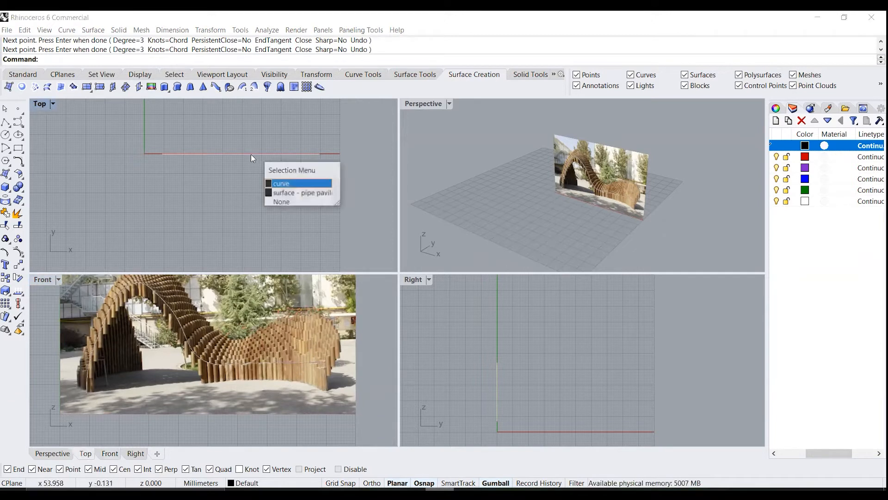
pyautogui.click(299, 184)
pyautogui.moveTo(231, 157); pyautogui.dragTo(163, 143, button='right')
pyautogui.moveTo(129, 129); pyautogui.dragTo(281, 183)
pyautogui.moveTo(211, 126); pyautogui.dragTo(285, 193)
pyautogui.press('Escape')
pyautogui.moveTo(237, 165); pyautogui.dragTo(285, 191)
pyautogui.moveTo(260, 147); pyautogui.dragTo(284, 192)
pyautogui.moveTo(272, 152); pyautogui.dragTo(273, 171)
pyautogui.click(271, 226)
# - Shift a middle control point of the curve toward the X axis in plan, undoing any accidental move of the picture
pyautogui.scroll(-7, 272, 189)
pyautogui.scroll(10, 232, 185)
pyautogui.click(223, 171)
pyautogui.click(231, 174)
pyautogui.moveTo(245, 153); pyautogui.dragTo(245, 143)
pyautogui.moveTo(130, 145); pyautogui.dragTo(156, 170)
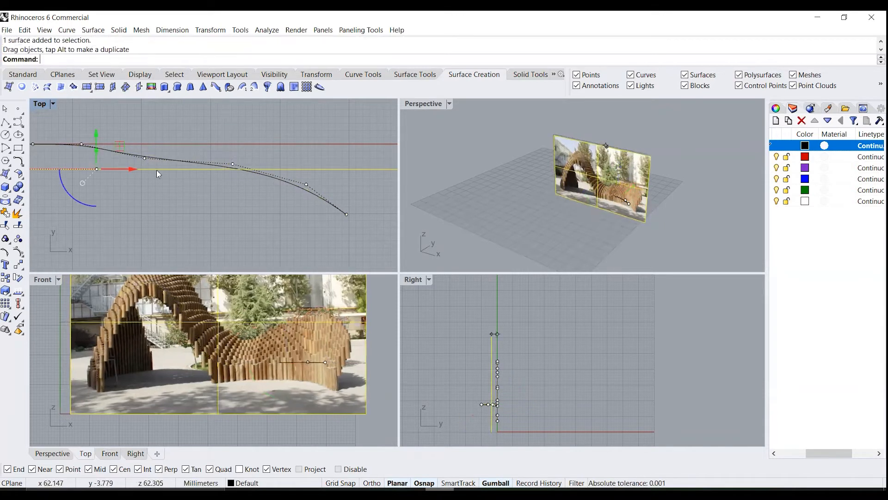
pyautogui.hotkey('ctrl', 'z')
# - Move the next middle control point up in Y to smooth the bend in plan, and hide the control points
pyautogui.scroll(6, 151, 156)
pyautogui.click(140, 160)
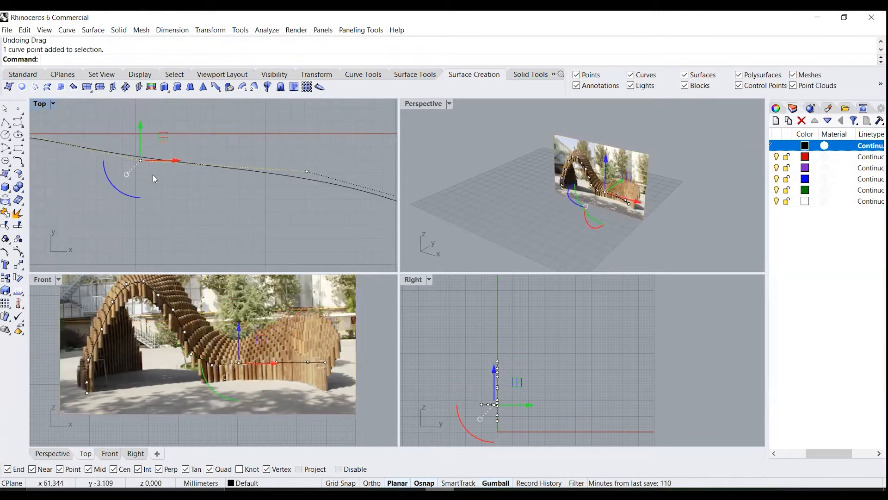
pyautogui.moveTo(161, 136); pyautogui.dragTo(165, 119)
pyautogui.scroll(-6, 167, 120)
pyautogui.click(307, 201)
pyautogui.press('Escape')
pyautogui.scroll(-6, 260, 168)
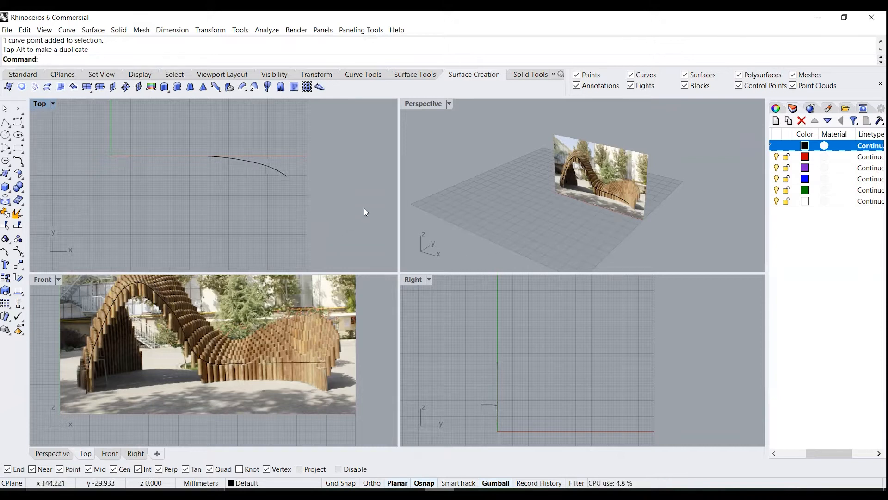
# - Start a second interpolated curve in the Front view at the rear leg's base and trace its inner edge up under the arch
pyautogui.scroll(-2, 133, 390)
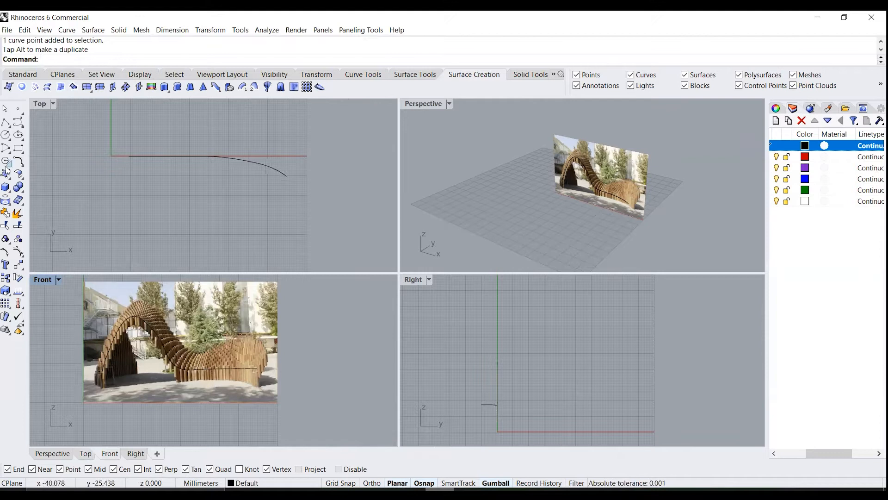
pyautogui.click(21, 129)
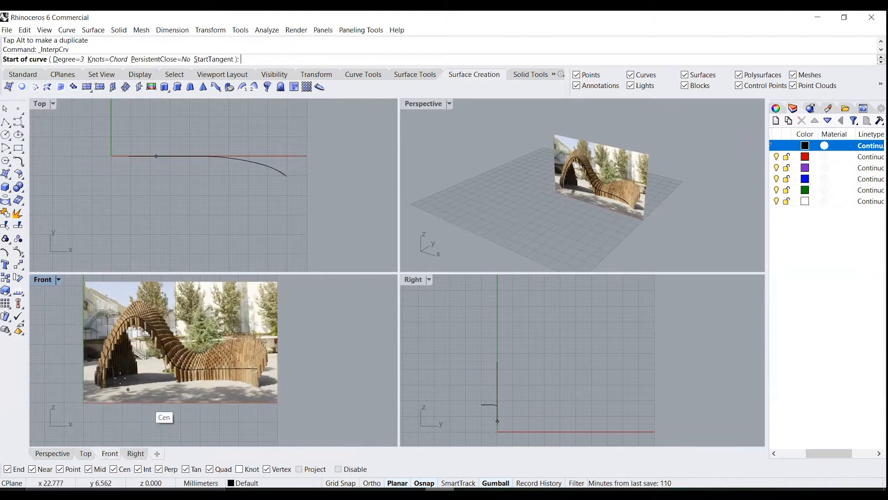
pyautogui.scroll(1, 138, 367)
pyautogui.scroll(4, 138, 367)
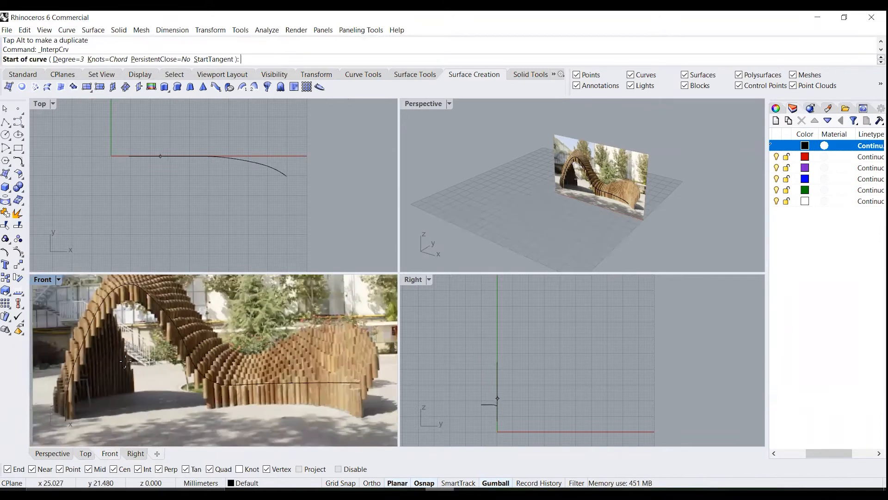
pyautogui.scroll(2, 131, 375)
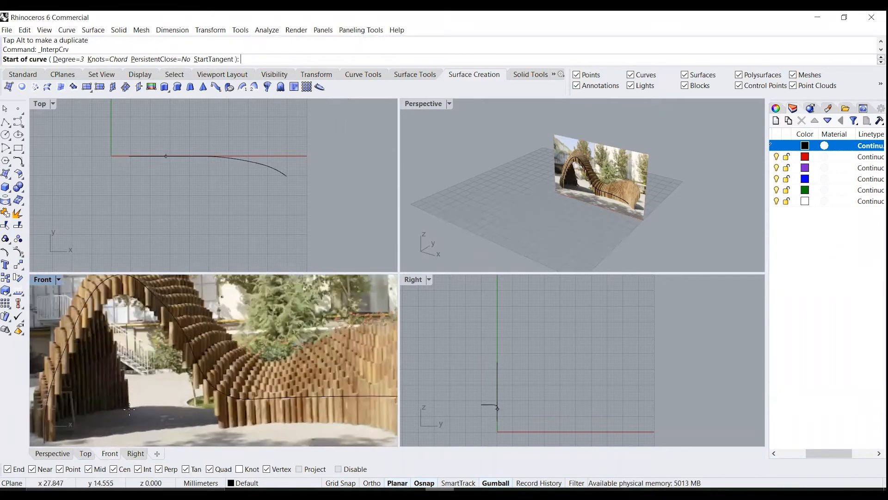
pyautogui.click(129, 409)
pyautogui.click(128, 378)
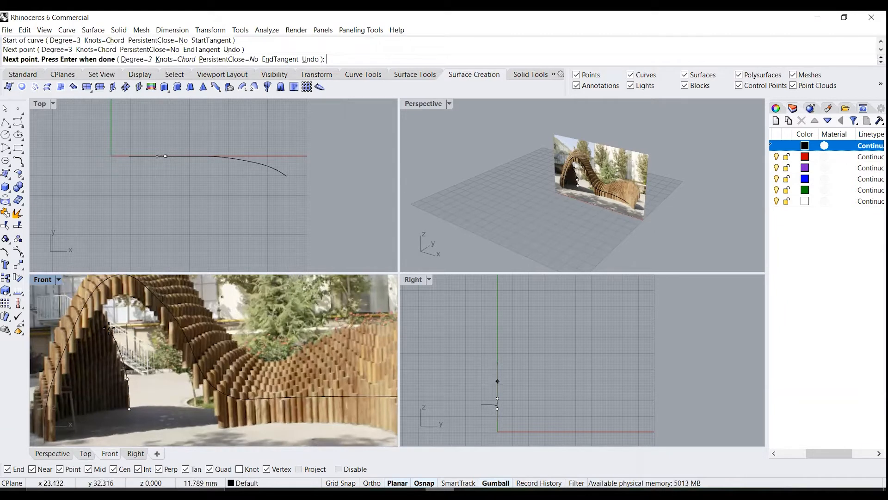
pyautogui.click(103, 316)
pyautogui.moveTo(110, 326); pyautogui.dragTo(118, 354, button='right')
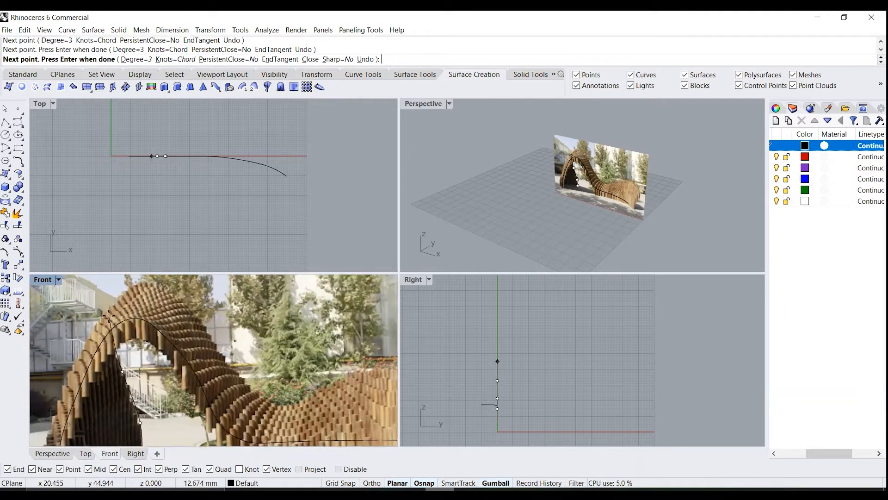
# - Continue the second curve along the arch's outer top edge, over the crown and onto the descending side
pyautogui.scroll(2, 109, 316)
pyautogui.click(109, 310)
pyautogui.scroll(-2, 110, 310)
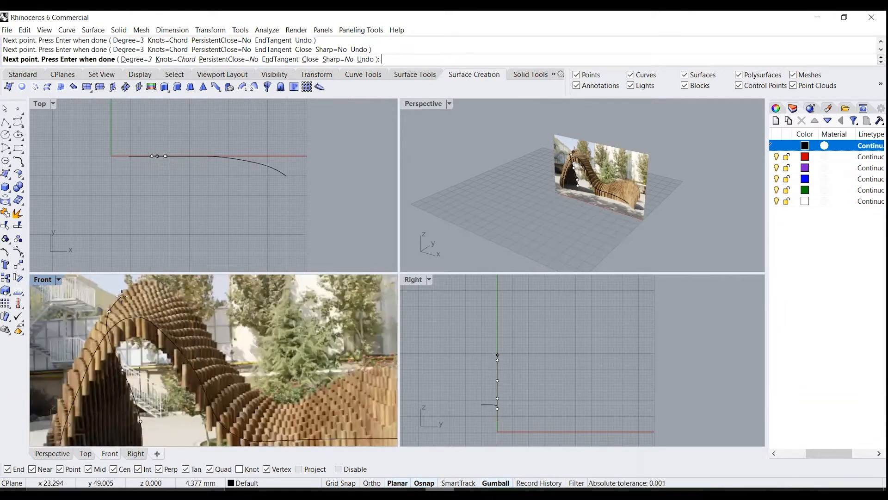
pyautogui.click(113, 302)
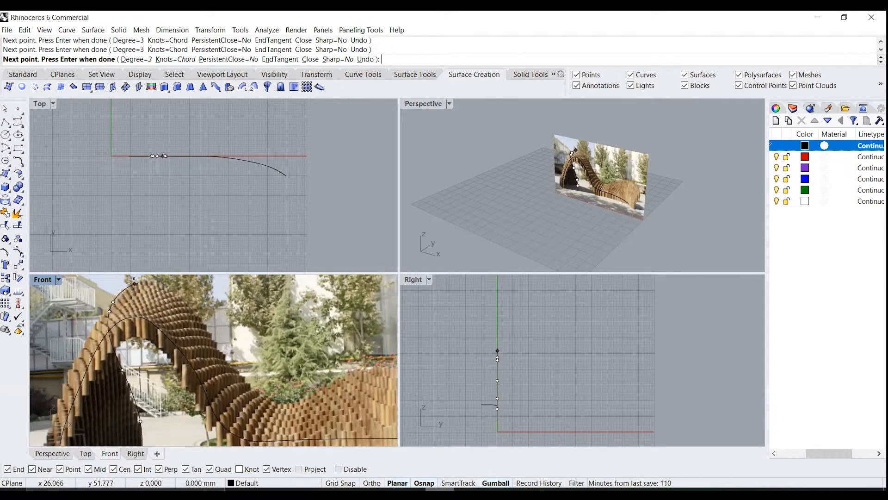
pyautogui.click(181, 299)
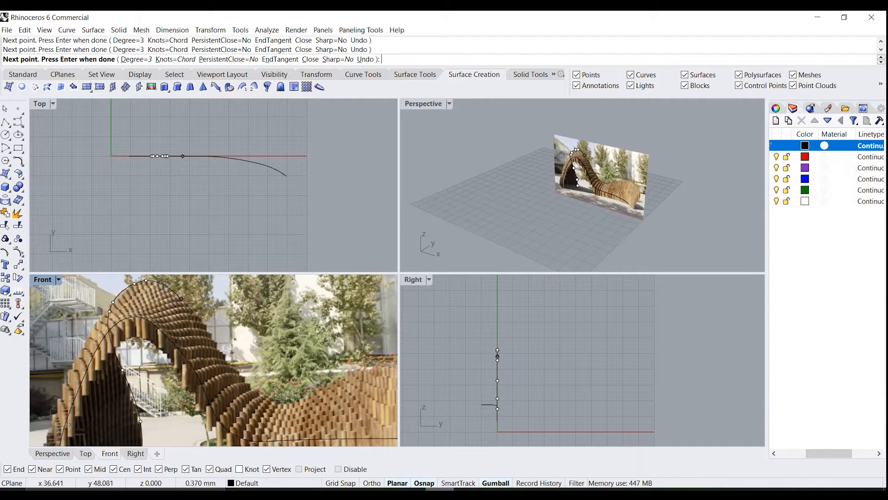
# - Trace the second curve down through the dip and over the rounded hump at the wall's far end, and finish it
pyautogui.click(238, 373)
pyautogui.click(267, 397)
pyautogui.click(294, 403)
pyautogui.moveTo(309, 391); pyautogui.dragTo(234, 405, button='right')
pyautogui.click(271, 386)
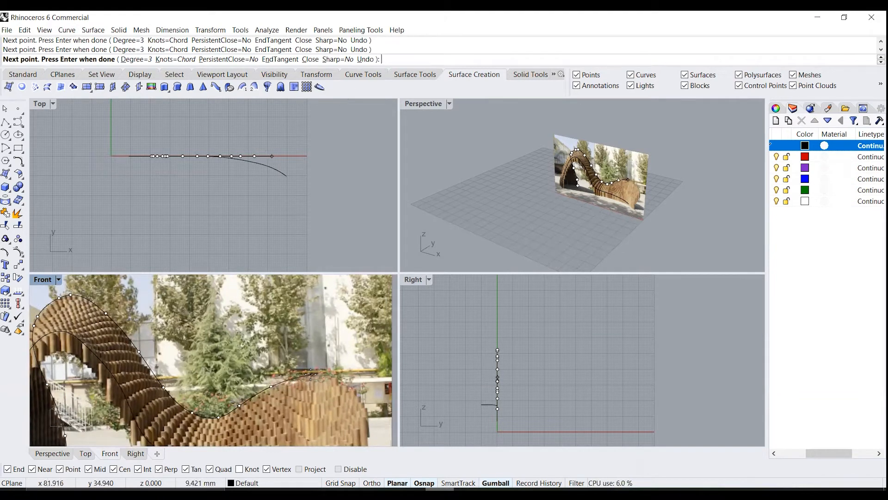
pyautogui.scroll(-3, 311, 376)
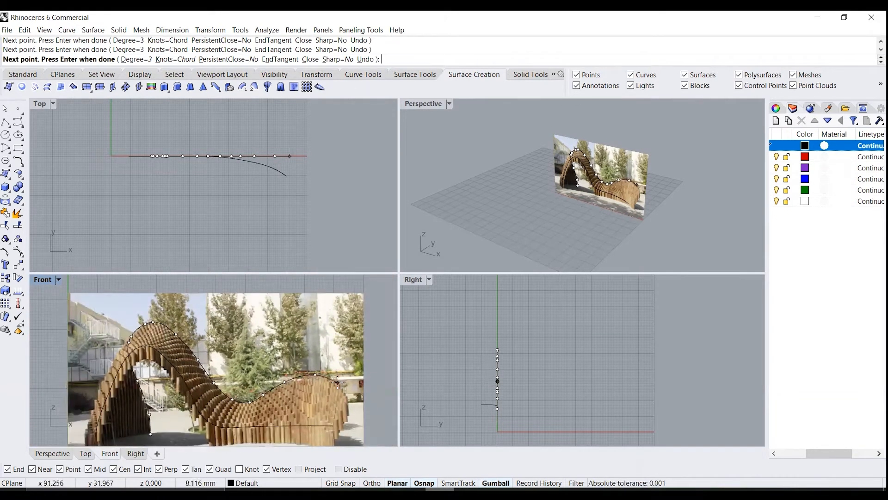
pyautogui.rightClick(348, 397)
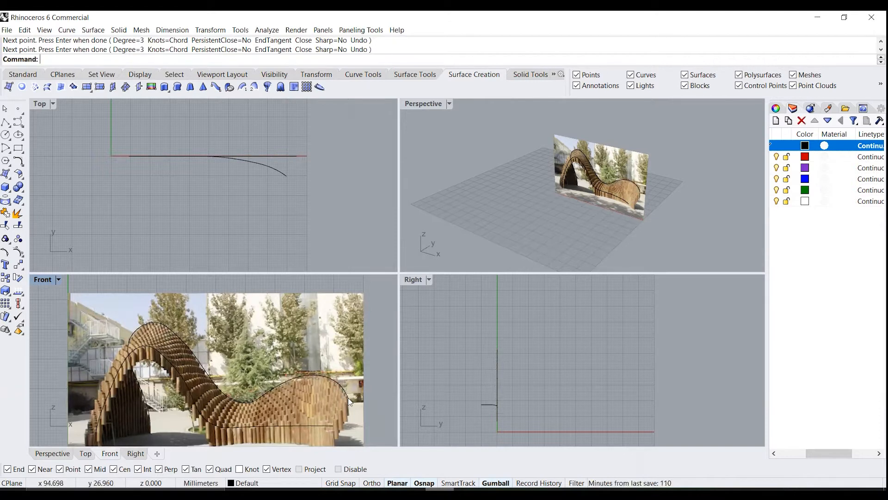
pyautogui.scroll(-5, 344, 391)
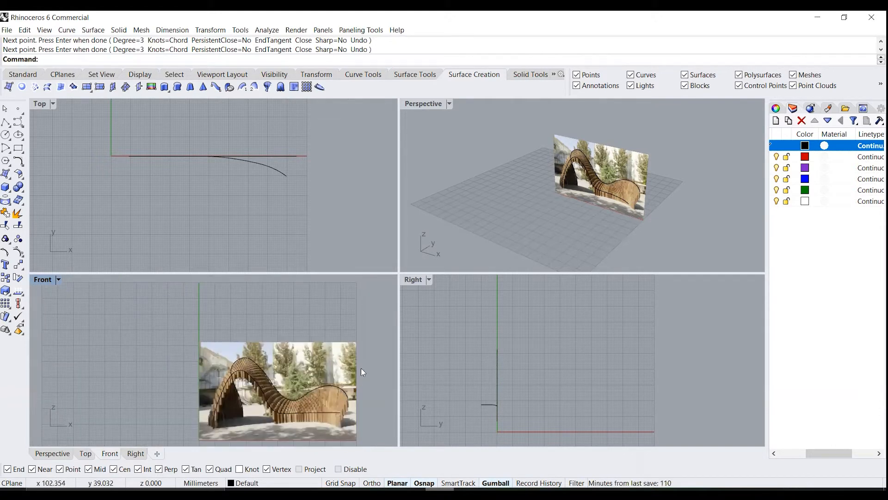
pyautogui.scroll(-1, 311, 228)
# - Select the reference picture in the Perspective view and hide it
pyautogui.scroll(3, 584, 182)
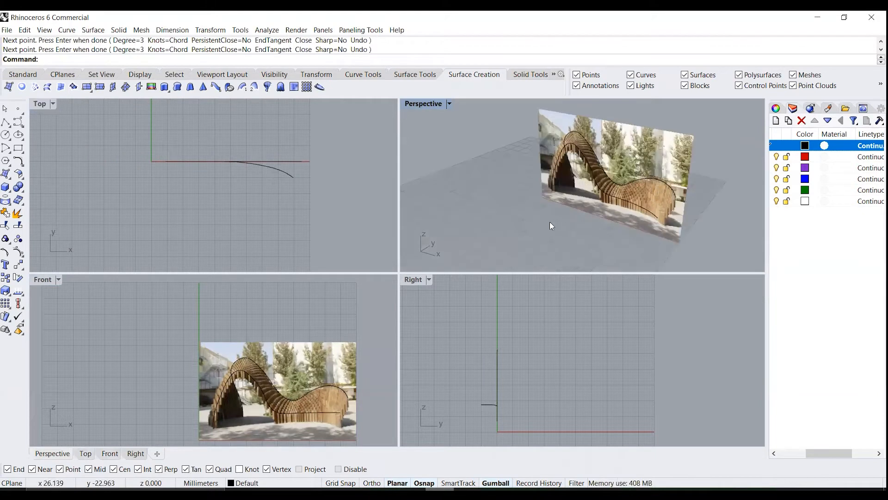
pyautogui.moveTo(533, 220); pyautogui.dragTo(609, 207, button='right')
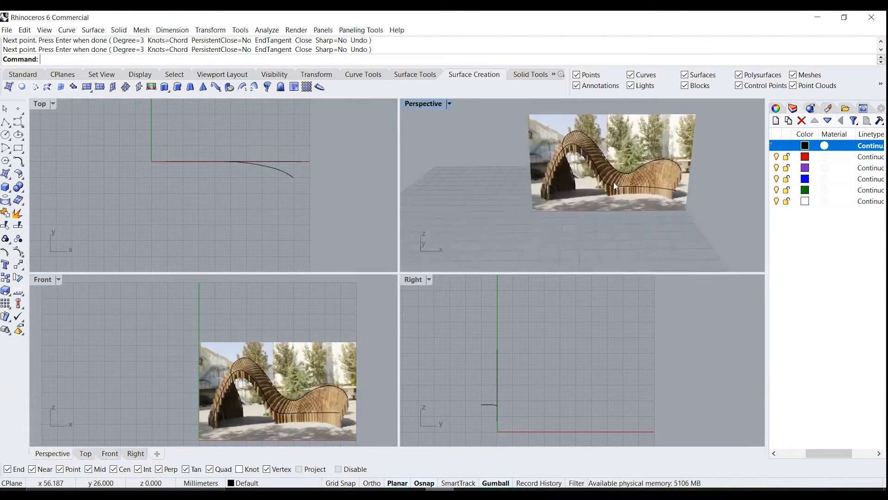
pyautogui.click(636, 139)
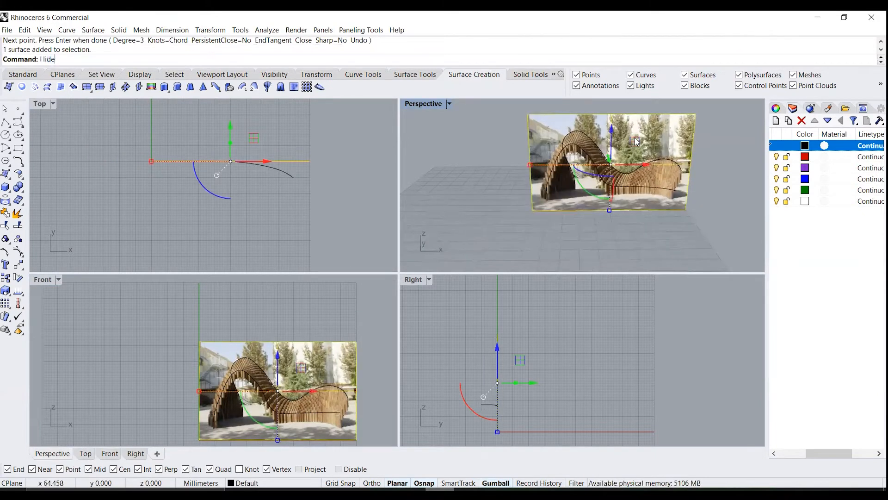
pyautogui.press('Return')
# - Select the second traced curve and move it back about 30 mm in positive Y, away from the first curve
pyautogui.moveTo(638, 137); pyautogui.dragTo(585, 140, button='right')
pyautogui.click(585, 140)
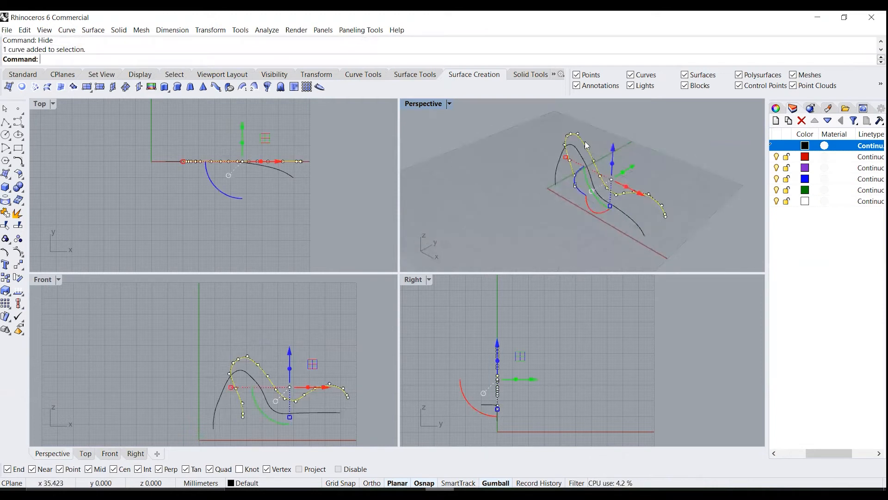
pyautogui.moveTo(271, 218); pyautogui.dragTo(258, 255, button='right')
pyautogui.moveTo(231, 158); pyautogui.dragTo(233, 110)
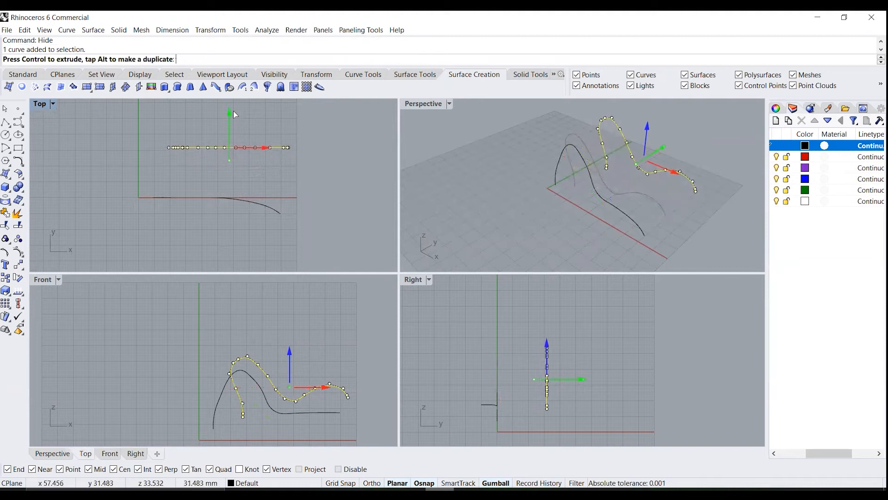
pyautogui.press('Escape')
pyautogui.moveTo(680, 128); pyautogui.dragTo(662, 139, button='right')
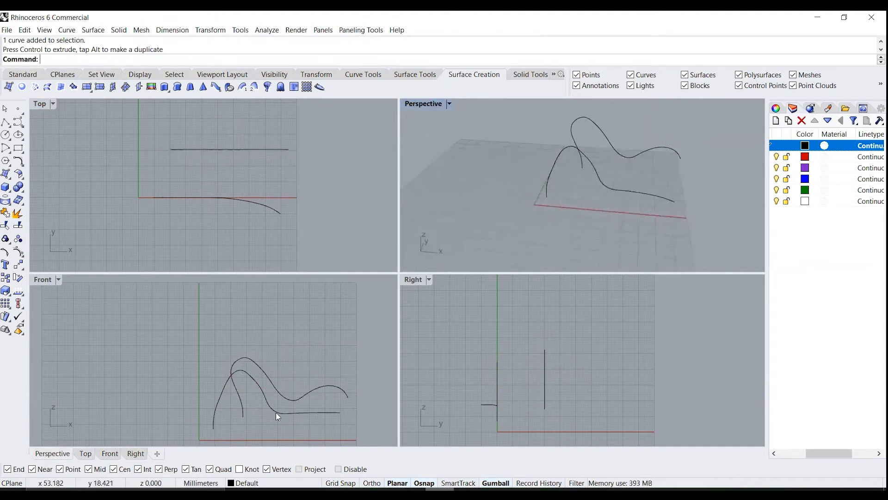
# - Select both edge curves in the Front view and move them down so the front leg reaches the ground axis
pyautogui.scroll(3, 244, 403)
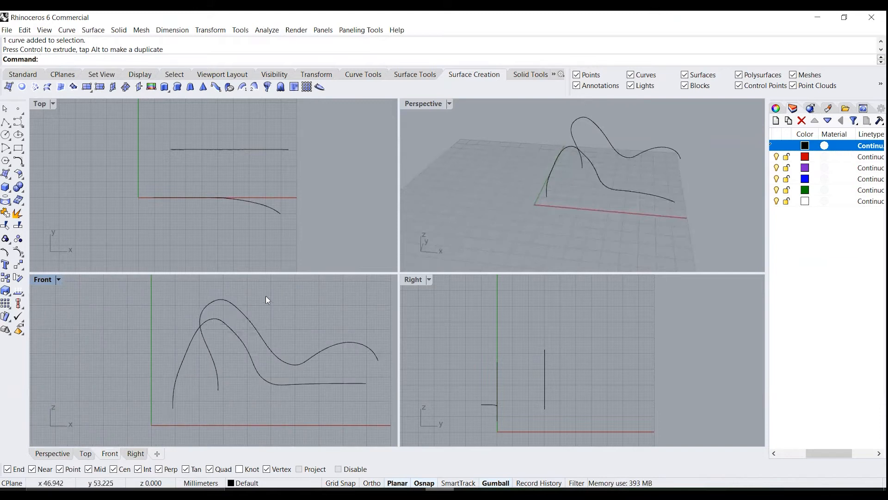
pyautogui.moveTo(267, 300); pyautogui.dragTo(196, 352)
pyautogui.moveTo(276, 321); pyautogui.dragTo(277, 336)
pyautogui.press('Escape')
pyautogui.moveTo(175, 392); pyautogui.dragTo(178, 365, button='right')
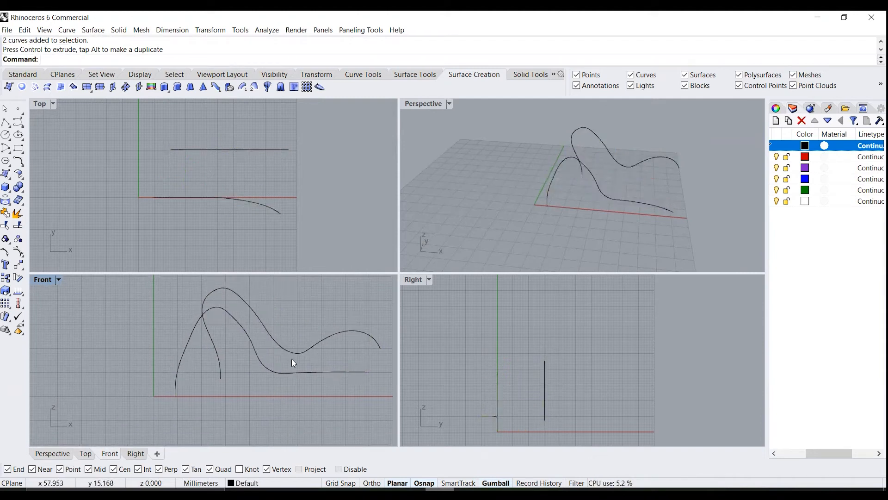
# - Select the front curve, check the shape of the arch's legs in pipe pavilion.jpg in Photos, and return to Rhinoceros
pyautogui.click(177, 368)
pyautogui.click(467, 494)
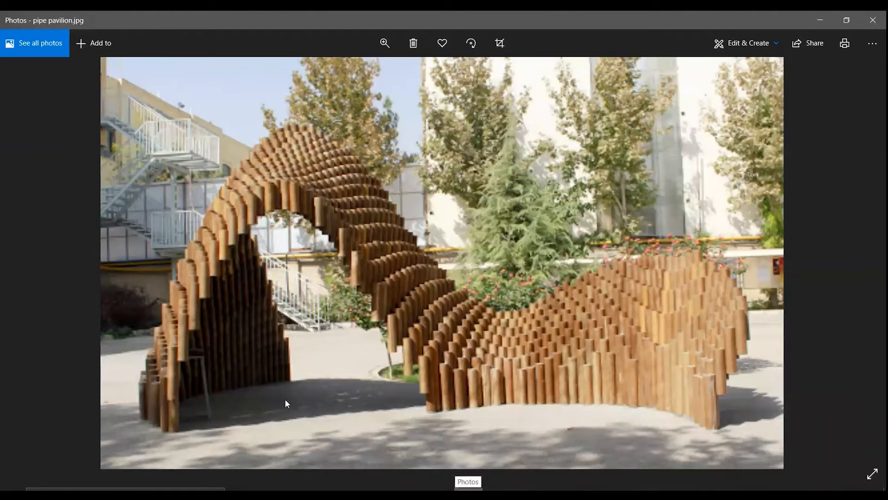
pyautogui.click(439, 494)
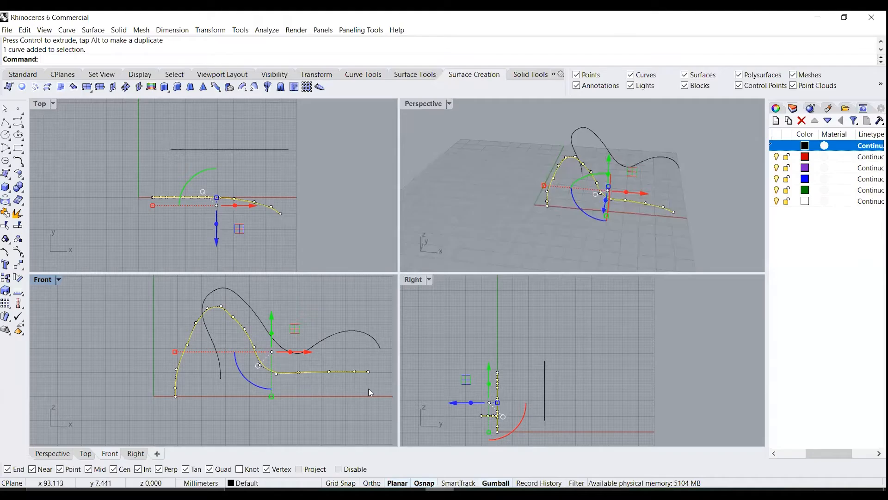
# - Try deleting the two lowest control points of the front curve's leg, and undo the deletion
pyautogui.moveTo(167, 382); pyautogui.dragTo(197, 405)
pyautogui.press('Delete')
pyautogui.scroll(3, 176, 365)
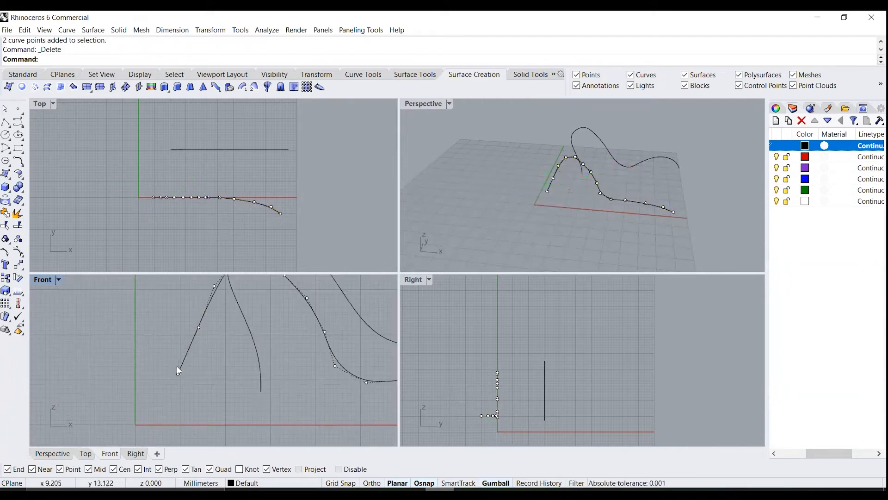
pyautogui.hotkey('ctrl', 'z')
# - Reposition the lower control points of the front curve's leg in the Front view and delete its lowest point
pyautogui.moveTo(175, 389); pyautogui.dragTo(175, 378)
pyautogui.moveTo(159, 337); pyautogui.dragTo(193, 419)
pyautogui.moveTo(177, 357); pyautogui.dragTo(191, 319)
pyautogui.click(199, 327)
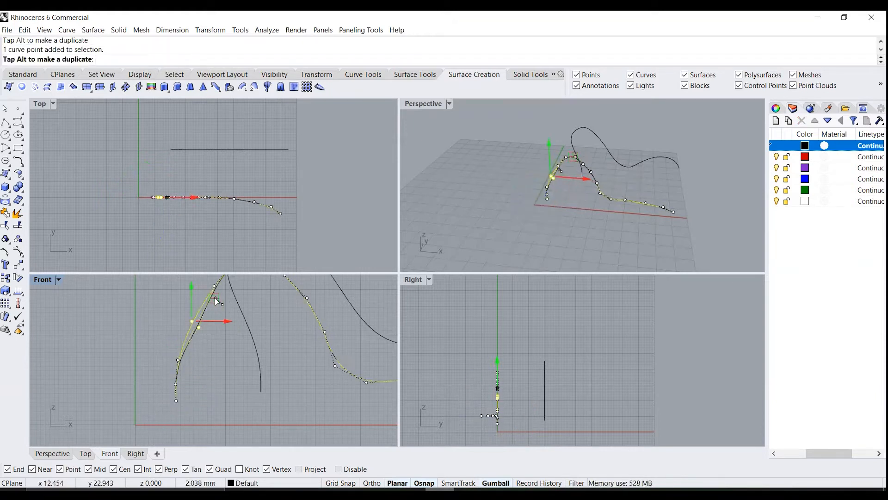
pyautogui.click(156, 376)
pyautogui.moveTo(181, 406); pyautogui.dragTo(191, 409)
pyautogui.press('Delete')
# - Show the rear curve's control points, delete the lowest one on its leg, and hide the points
pyautogui.scroll(-7, 153, 369)
pyautogui.scroll(5, 196, 380)
pyautogui.press('Escape')
pyautogui.click(213, 374)
pyautogui.press('F10')
pyautogui.scroll(9, 201, 376)
pyautogui.moveTo(205, 373); pyautogui.dragTo(258, 394)
pyautogui.press('Delete')
pyautogui.scroll(-6, 234, 344)
pyautogui.scroll(-5, 212, 339)
pyautogui.press('Escape')
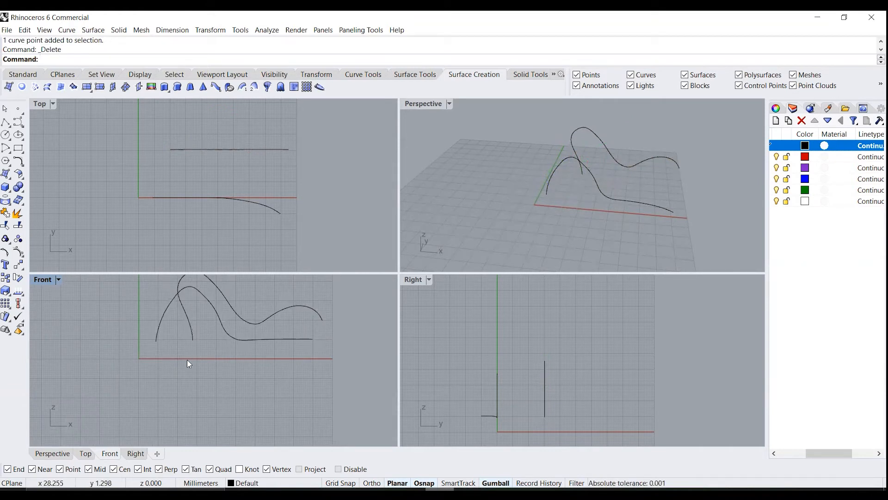
# - Move the rear curve's lower leg control points outward in negative X so the leg stands beneath the arch's outer side
pyautogui.moveTo(680, 216); pyautogui.dragTo(659, 206, button='right')
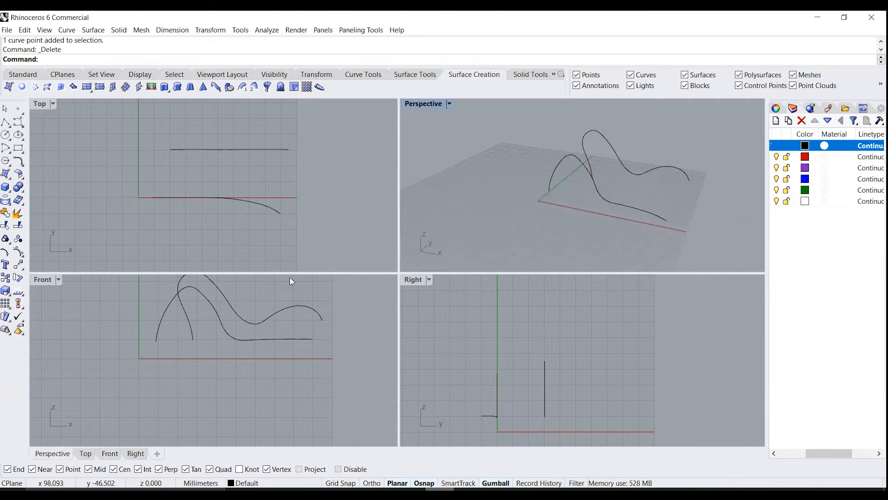
pyautogui.scroll(5, 491, 194)
pyautogui.click(537, 169)
pyautogui.scroll(3, 526, 196)
pyautogui.scroll(-5, 526, 195)
pyautogui.moveTo(482, 168); pyautogui.dragTo(587, 184, button='right')
pyautogui.moveTo(586, 184); pyautogui.dragTo(532, 139)
pyautogui.moveTo(579, 164); pyautogui.dragTo(565, 165)
pyautogui.moveTo(504, 153); pyautogui.dragTo(565, 186)
pyautogui.moveTo(567, 172); pyautogui.dragTo(550, 172)
pyautogui.scroll(5, 527, 160)
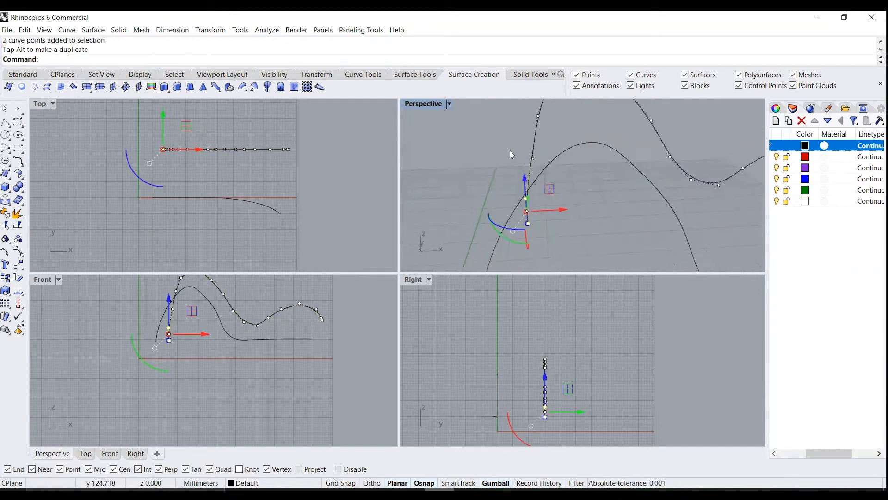
# - Refine the rear leg in the Front view by shifting its lower control points in X, and hide the control points
pyautogui.scroll(4, 192, 343)
pyautogui.moveTo(192, 344); pyautogui.dragTo(221, 396, button='right')
pyautogui.click(193, 343)
pyautogui.moveTo(222, 342); pyautogui.dragTo(209, 344)
pyautogui.moveTo(135, 361); pyautogui.dragTo(225, 416)
pyautogui.moveTo(217, 380); pyautogui.dragTo(216, 381)
pyautogui.press('Escape')
# - Nudge one more control point on the rear curve's arch to smooth its rise, and hide the control points
pyautogui.scroll(8, 181, 344)
pyautogui.scroll(-4, 181, 345)
pyautogui.moveTo(491, 231); pyautogui.dragTo(560, 196, button='right')
pyautogui.click(560, 197)
pyautogui.click(560, 148)
pyautogui.moveTo(578, 121); pyautogui.dragTo(575, 119)
pyautogui.press('Escape')
pyautogui.moveTo(564, 140); pyautogui.dragTo(551, 152, button='right')
pyautogui.scroll(-5, 542, 165)
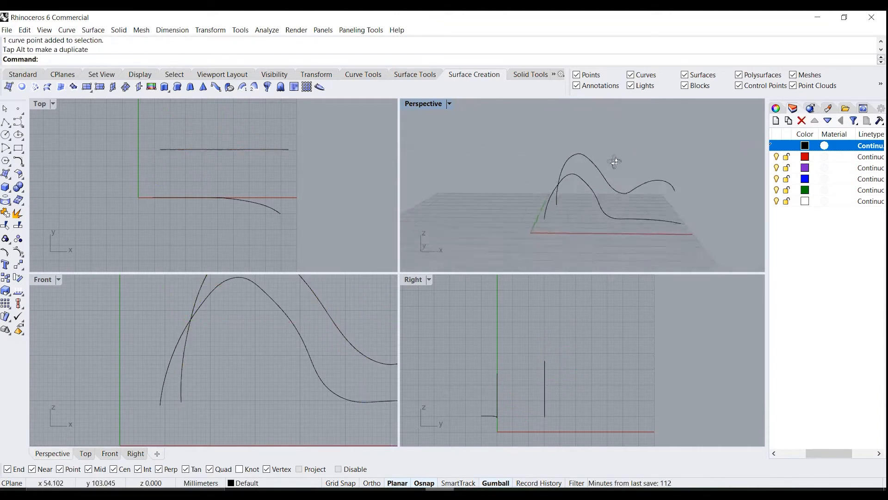
pyautogui.scroll(-3, 201, 333)
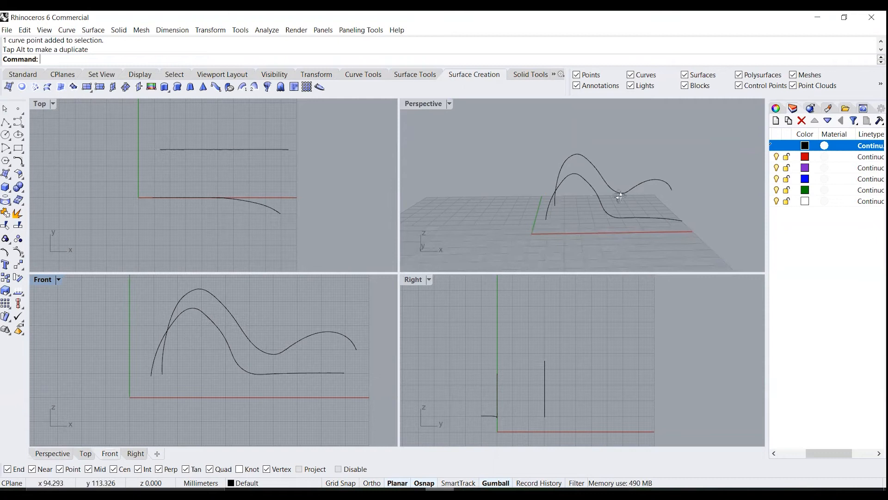
pyautogui.moveTo(644, 191); pyautogui.dragTo(662, 201, button='right')
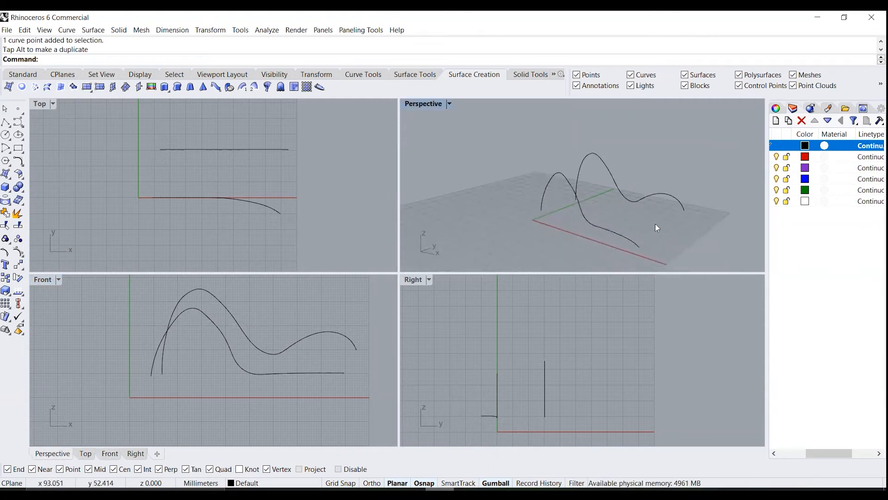
# - Select the rear curve's control points over the far hump and move them in negative Y towards the front curve
pyautogui.moveTo(694, 234); pyautogui.dragTo(670, 176, button='right')
pyautogui.click(669, 184)
pyautogui.moveTo(332, 344); pyautogui.dragTo(306, 343, button='right')
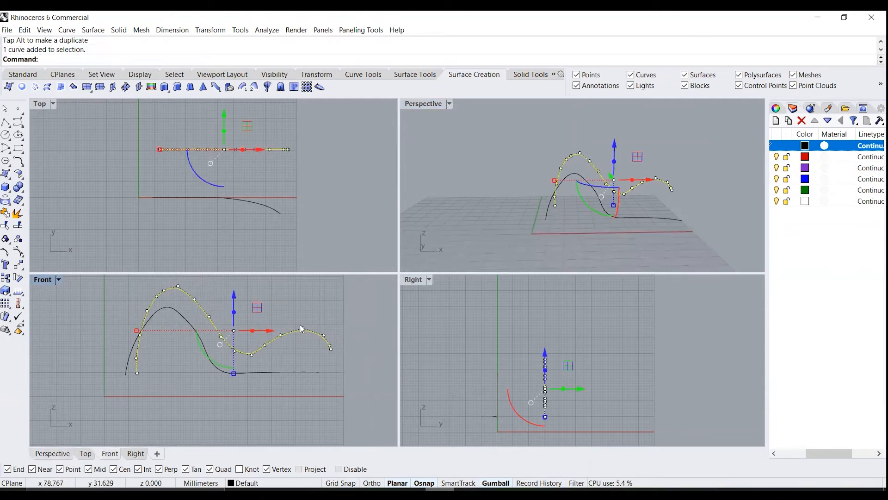
pyautogui.scroll(3, 267, 342)
pyautogui.moveTo(261, 298); pyautogui.dragTo(355, 366)
pyautogui.moveTo(657, 218)
pyautogui.mouseDown(button='right')
pyautogui.moveTo(634, 242)
pyautogui.moveTo(599, 242)
pyautogui.mouseUp(button='right')
pyautogui.moveTo(632, 218); pyautogui.dragTo(618, 222)
pyautogui.scroll(-2, 259, 306)
# - Bend the rear curve's far end progressively by moving ever smaller groups of its end control points in negative Y
pyautogui.moveTo(264, 307); pyautogui.dragTo(371, 355)
pyautogui.moveTo(620, 226); pyautogui.dragTo(613, 229)
pyautogui.moveTo(296, 301); pyautogui.dragTo(355, 359)
pyautogui.moveTo(637, 234); pyautogui.dragTo(630, 236)
pyautogui.moveTo(317, 301); pyautogui.dragTo(356, 357)
pyautogui.moveTo(616, 239); pyautogui.dragTo(612, 241)
# - Move the last two control points at the rear curve's far end further in negative Y, and hide the control points
pyautogui.scroll(6, 350, 343)
pyautogui.scroll(6, 323, 302)
pyautogui.moveTo(323, 302); pyautogui.dragTo(372, 403)
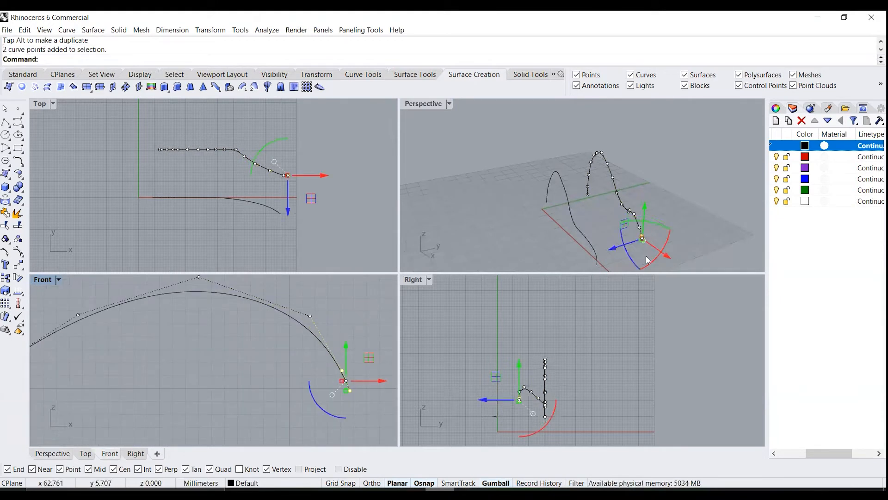
pyautogui.moveTo(615, 248); pyautogui.dragTo(599, 251)
pyautogui.click(349, 396)
pyautogui.scroll(4, 350, 397)
pyautogui.click(350, 389)
pyautogui.click(349, 388)
pyautogui.press('Escape')
pyautogui.press('Escape')
# - Move two intermediate control points on the rear curve's bend outward in the Top view to round it
pyautogui.scroll(4, 632, 210)
pyautogui.moveTo(632, 210); pyautogui.dragTo(475, 242, button='right')
pyautogui.scroll(5, 251, 146)
pyautogui.click(240, 180)
pyautogui.scroll(4, 239, 180)
pyautogui.click(229, 161)
pyautogui.moveTo(253, 136); pyautogui.dragTo(262, 126)
pyautogui.click(266, 187)
pyautogui.moveTo(293, 162); pyautogui.dragTo(307, 141)
# - Shift the control points nearer the rear curve's far end outward in the Top view, and hide the control points
pyautogui.moveTo(304, 221); pyautogui.dragTo(263, 195, button='right')
pyautogui.moveTo(260, 173); pyautogui.dragTo(289, 191)
pyautogui.moveTo(303, 162); pyautogui.dragTo(315, 144)
pyautogui.press('Escape')
pyautogui.press('Escape')
# - Draw an interpolated curve joining the front and rear curves' leg base endpoints
pyautogui.scroll(-14, 322, 149)
pyautogui.scroll(6, 322, 151)
pyautogui.scroll(1, 309, 159)
pyautogui.moveTo(603, 185); pyautogui.dragTo(698, 228, button='right')
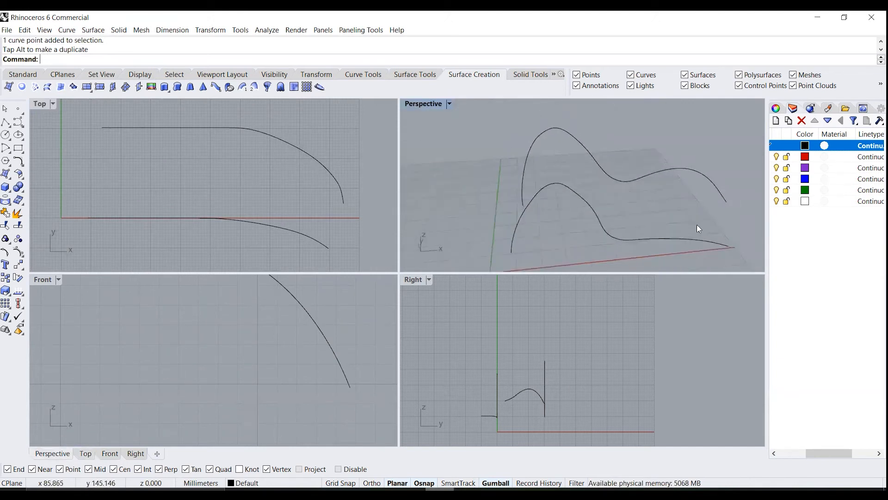
pyautogui.moveTo(547, 193)
pyautogui.mouseDown(button='right')
pyautogui.moveTo(501, 193)
pyautogui.moveTo(531, 182)
pyautogui.moveTo(512, 180)
pyautogui.moveTo(530, 191)
pyautogui.mouseUp(button='right')
pyautogui.scroll(-5, 541, 187)
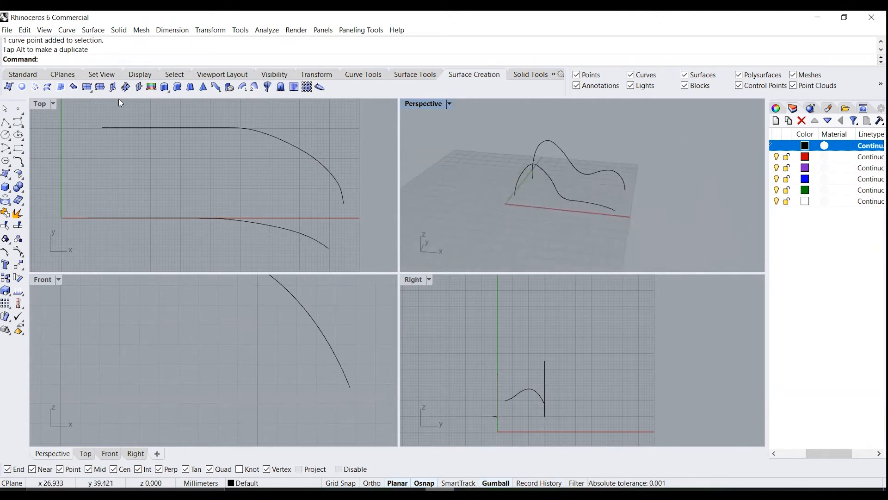
pyautogui.click(21, 125)
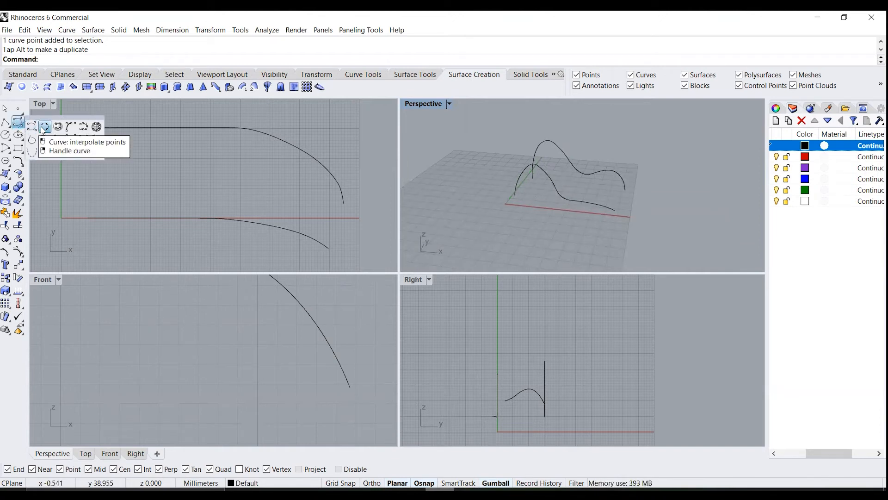
pyautogui.click(43, 125)
pyautogui.moveTo(508, 200); pyautogui.dragTo(625, 221, button='right')
pyautogui.scroll(8, 549, 226)
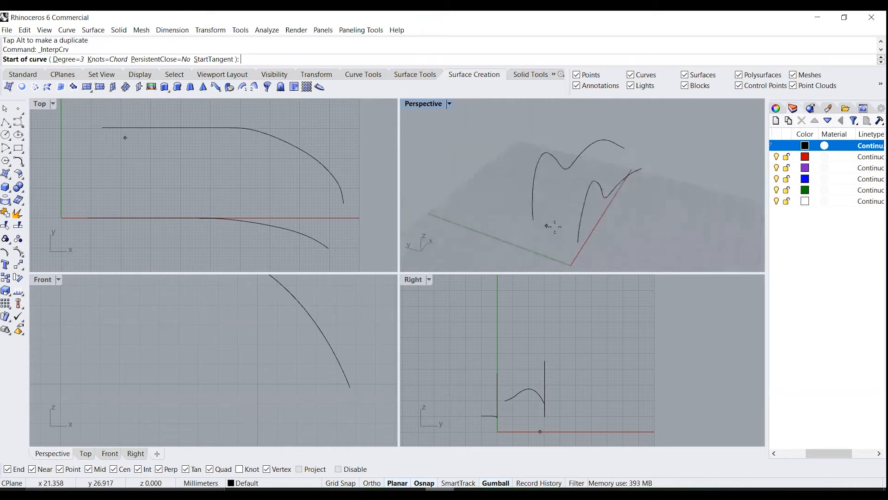
pyautogui.click(615, 260)
pyautogui.click(517, 211)
pyautogui.press('Return')
# - Draw an interpolated curve joining the front and rear curves' endpoints at the wall's far end
pyautogui.press('Return')
pyautogui.moveTo(517, 211); pyautogui.dragTo(618, 183, button='right')
pyautogui.click(618, 183)
pyautogui.click(620, 130)
pyautogui.press('Return')
# - Draw an interpolated cross curve from the front curve's low section to the rear curve's far hump
pyautogui.moveTo(557, 148); pyautogui.dragTo(583, 221, button='right')
pyautogui.press('Return')
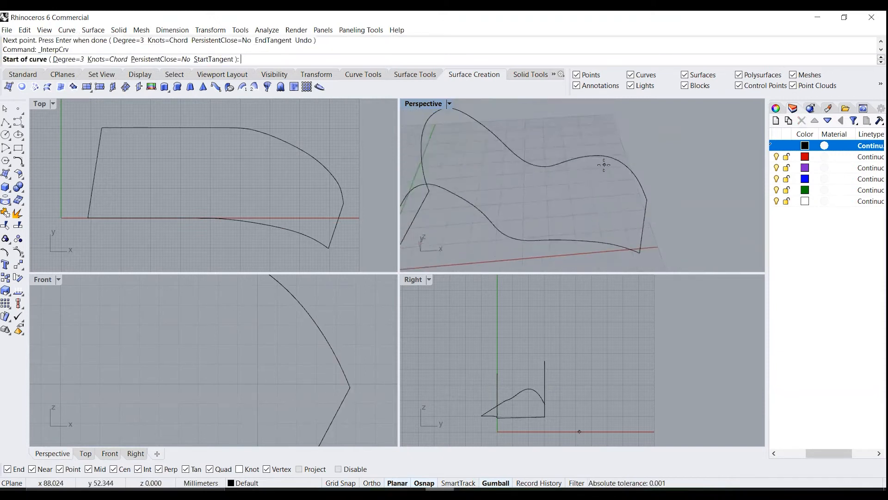
pyautogui.click(582, 240)
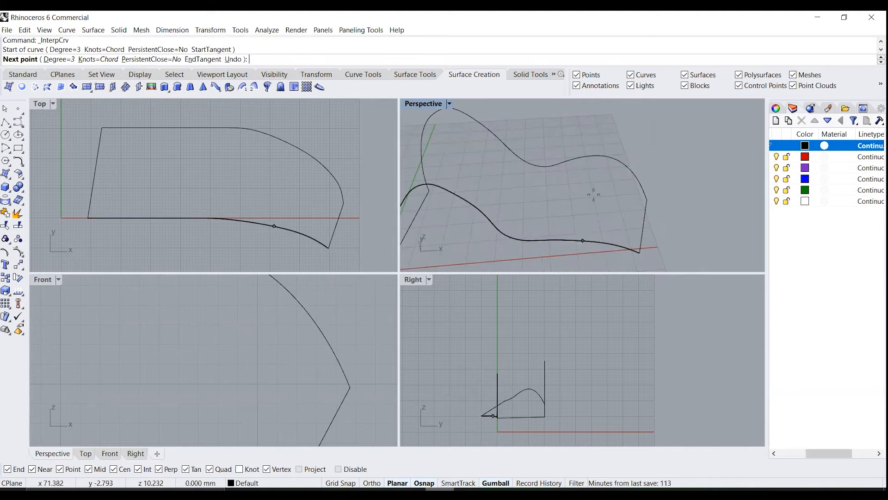
pyautogui.click(603, 156)
pyautogui.press('Return')
# - Draw an interpolated cross curve between the arch crowns of the rear and front curves
pyautogui.press('Return')
pyautogui.moveTo(480, 194); pyautogui.dragTo(506, 180, button='right')
pyautogui.click(443, 141)
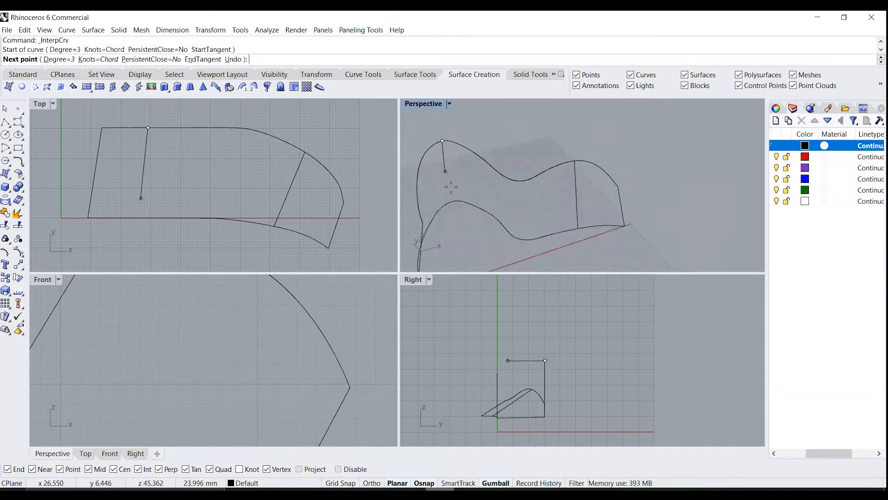
pyautogui.click(452, 202)
pyautogui.press('Return')
# - Draw an interpolated cross curve between the rear and front curves at the dip
pyautogui.moveTo(492, 203); pyautogui.dragTo(532, 193, button='right')
pyautogui.press('Return')
pyautogui.click(529, 171)
pyautogui.click(532, 240)
pyautogui.press('Return')
# - Select the two middle control points of the cross curve between the leg bases and move them outward in negative X
pyautogui.moveTo(532, 239); pyautogui.dragTo(498, 266, button='right')
pyautogui.click(506, 254)
pyautogui.moveTo(537, 234); pyautogui.dragTo(484, 171, button='right')
pyautogui.moveTo(484, 170); pyautogui.dragTo(549, 223)
pyautogui.scroll(-6, 205, 214)
pyautogui.scroll(4, 151, 206)
pyautogui.moveTo(180, 182); pyautogui.dragTo(137, 182)
# - Move the leg base curve's rear middle control point further outward in the Top view, and hide the control points
pyautogui.scroll(2, 98, 166)
pyautogui.click(141, 174)
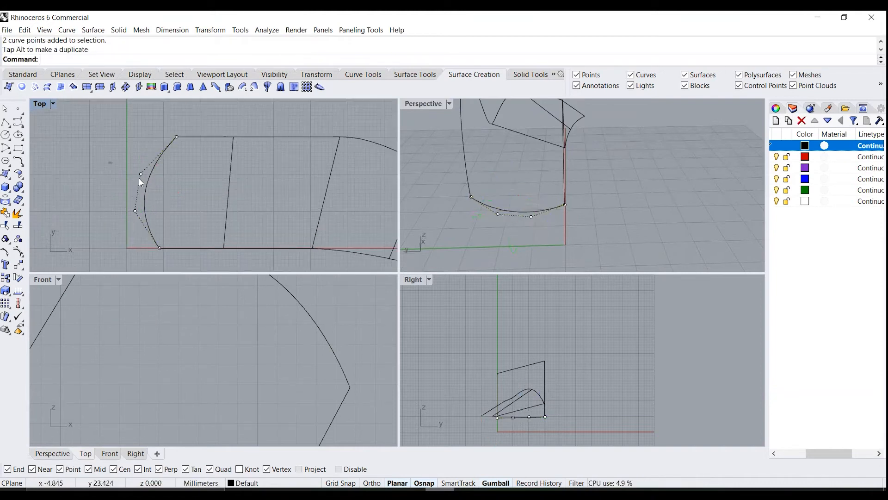
pyautogui.moveTo(163, 150); pyautogui.dragTo(151, 144)
pyautogui.press('Escape')
pyautogui.press('Escape')
# - Show the control points of the cross curve between the arch crowns and raise its two middle points in Z
pyautogui.scroll(-8, 89, 178)
pyautogui.moveTo(511, 196); pyautogui.dragTo(621, 168, button='right')
pyautogui.click(606, 172)
pyautogui.press('F10')
pyautogui.scroll(3, 601, 174)
pyautogui.click(572, 151)
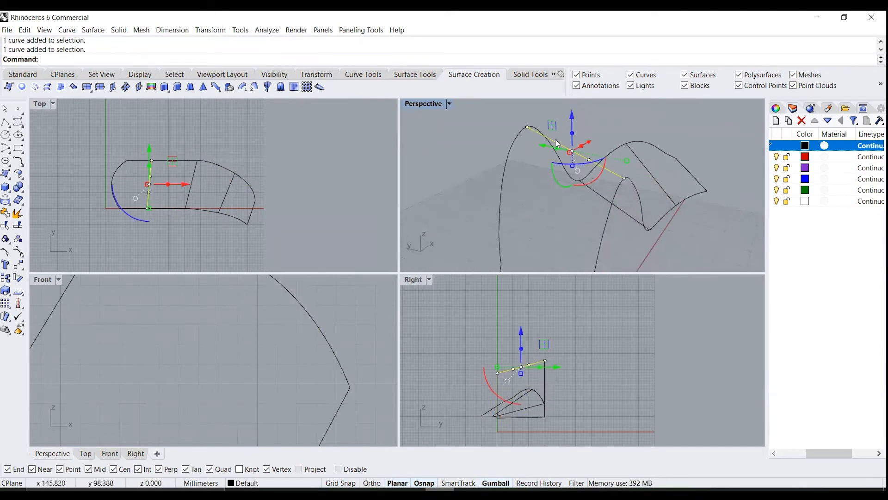
pyautogui.scroll(3, 130, 182)
pyautogui.moveTo(140, 168); pyautogui.dragTo(195, 206)
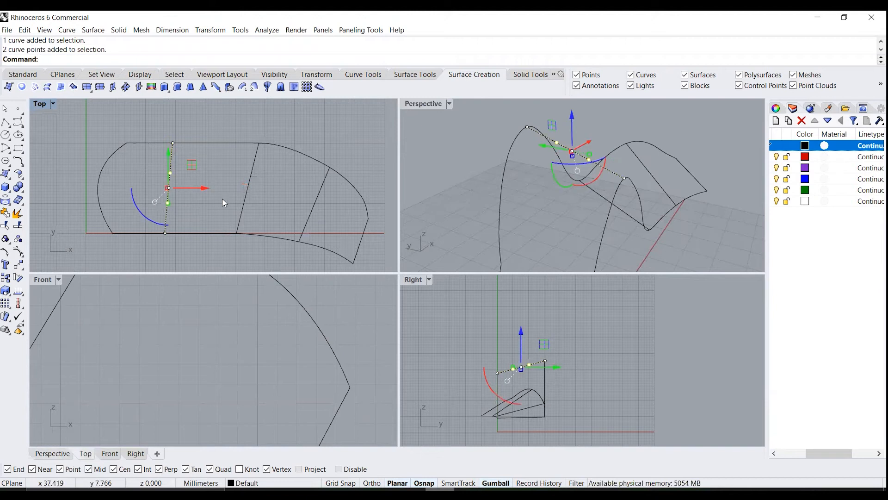
pyautogui.moveTo(574, 120); pyautogui.dragTo(574, 110)
# - Raise the middle control points of the cross curve at the second, lower hump in Z
pyautogui.click(644, 177)
pyautogui.moveTo(644, 177); pyautogui.dragTo(532, 174, button='right')
pyautogui.keyDown('shift'); pyautogui.moveTo(629, 199); pyautogui.dragTo(657, 170, button='right'); pyautogui.keyUp('shift')
pyautogui.click(634, 176)
pyautogui.scroll(5, 613, 160)
pyautogui.moveTo(612, 139); pyautogui.dragTo(663, 200)
pyautogui.moveTo(650, 143); pyautogui.dragTo(651, 134)
pyautogui.click(624, 146)
# - Select the middle control points of the next cross curve and shift them slightly
pyautogui.scroll(-3, 494, 193)
pyautogui.click(499, 199)
pyautogui.moveTo(470, 183); pyautogui.dragTo(519, 229)
pyautogui.moveTo(503, 183); pyautogui.dragTo(500, 182)
pyautogui.click(645, 193)
pyautogui.moveTo(645, 193); pyautogui.dragTo(549, 199, button='right')
# - Create a network surface from all seven edge and cross curves
pyautogui.moveTo(473, 130); pyautogui.dragTo(623, 226)
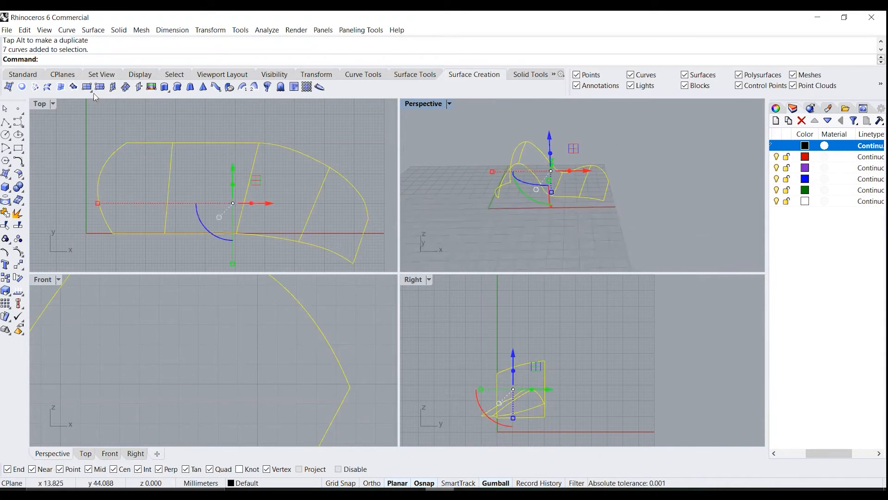
pyautogui.click(36, 88)
pyautogui.moveTo(495, 124); pyautogui.dragTo(298, 112)
pyautogui.click(243, 291)
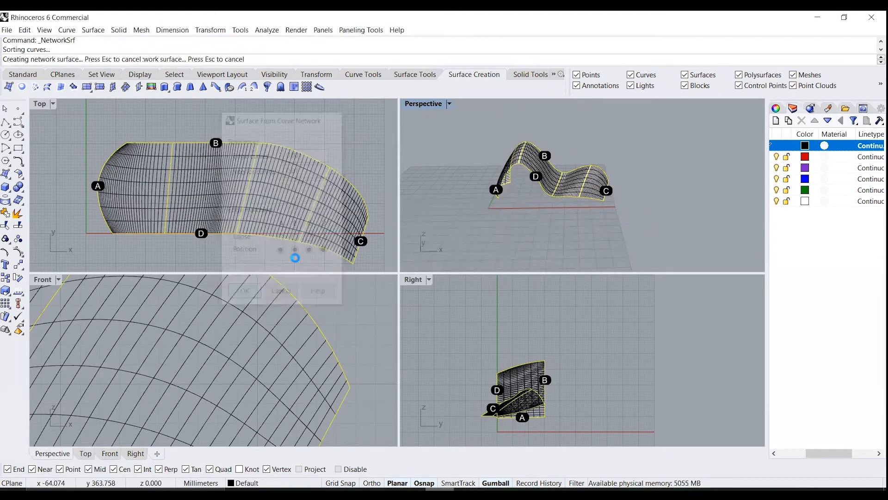
# - Examine the shape of the new network surface from several angles
pyautogui.moveTo(550, 188); pyautogui.dragTo(685, 186, button='right')
pyautogui.scroll(6, 588, 189)
pyautogui.moveTo(597, 194); pyautogui.dragTo(507, 198, button='right')
pyautogui.scroll(-5, 509, 194)
pyautogui.click(558, 218)
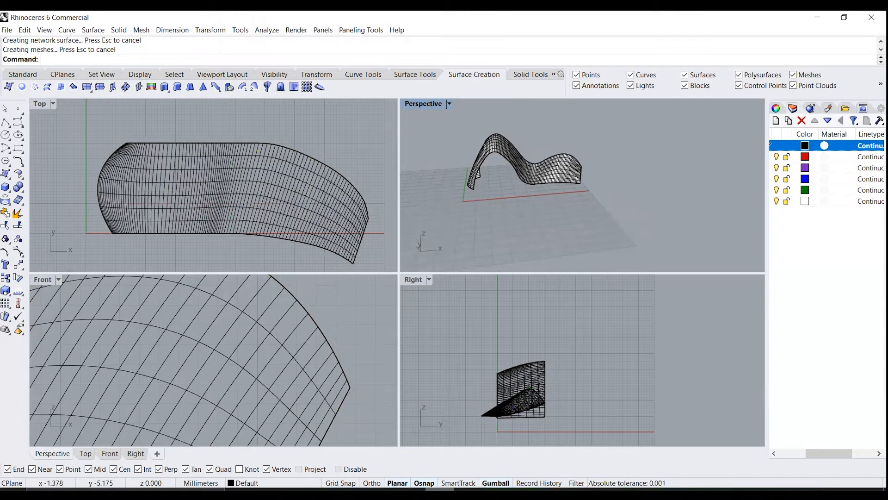
pyautogui.click(468, 494)
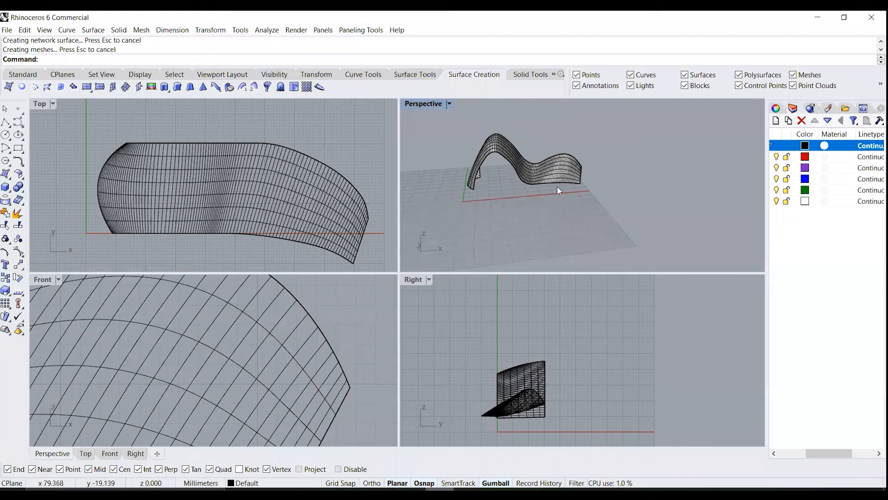
pyautogui.moveTo(577, 166); pyautogui.dragTo(512, 202, button='right')
pyautogui.scroll(-3, 102, 195)
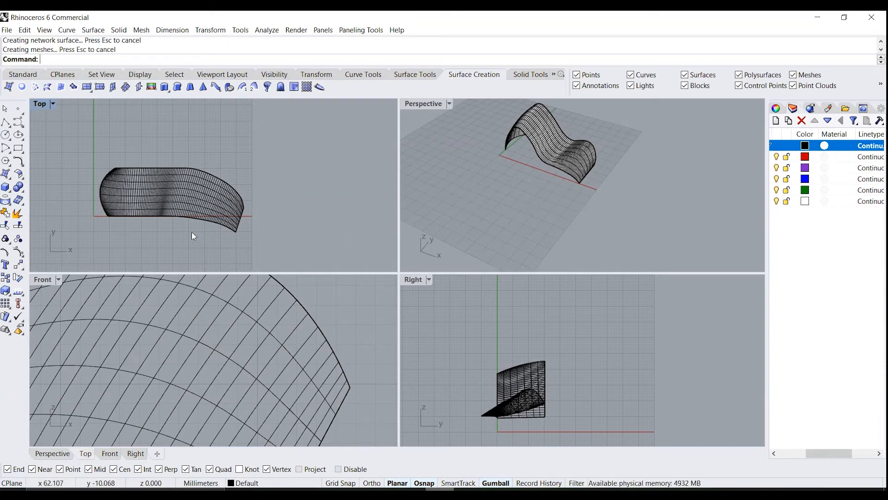
# - Create a bounding box around the network surface in world coordinates, with curves as output
pyautogui.click(186, 196)
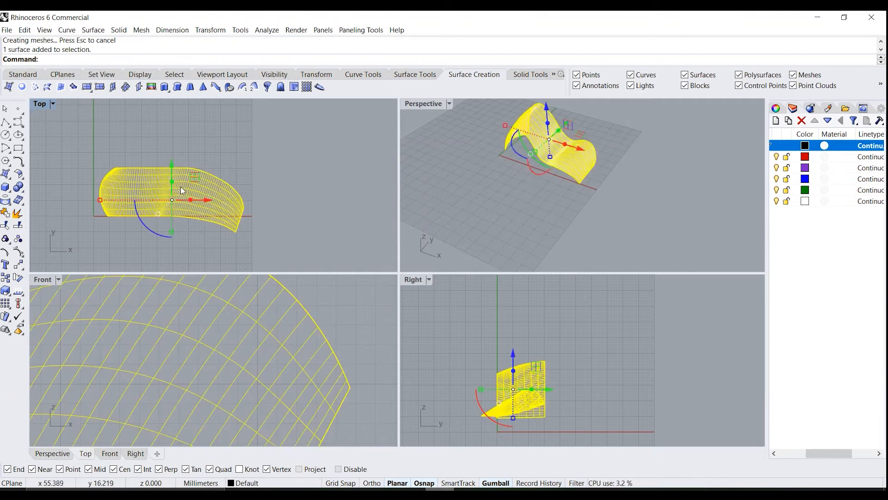
pyautogui.click(267, 30)
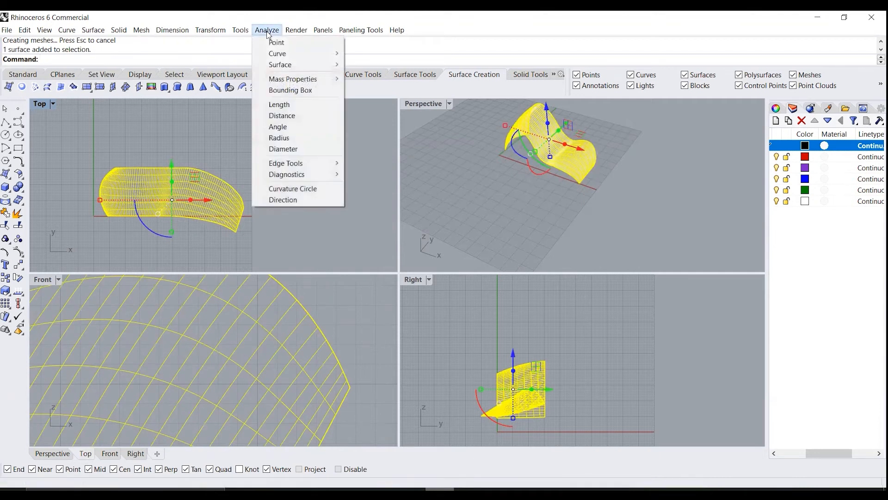
pyautogui.click(287, 90)
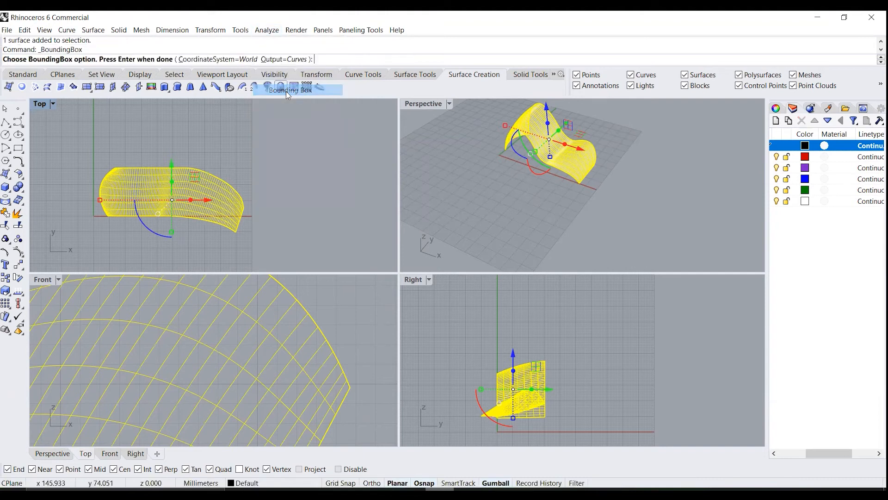
pyautogui.click(278, 60)
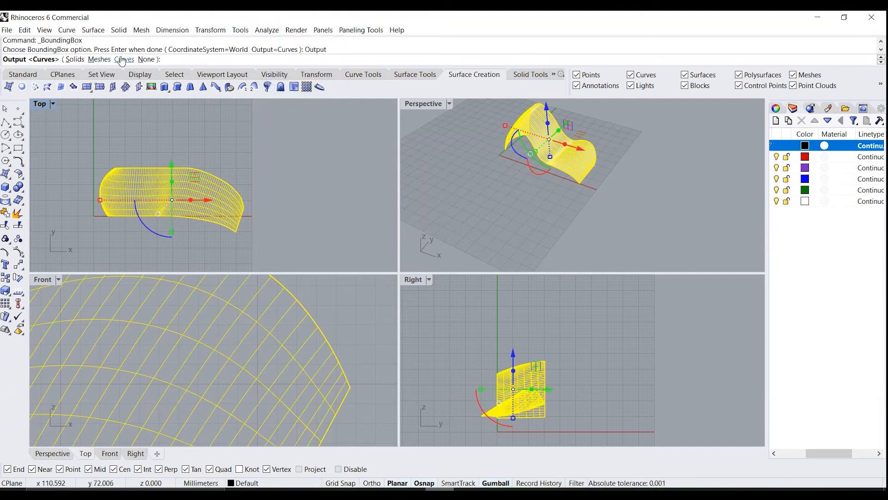
pyautogui.click(123, 60)
pyautogui.press('Return')
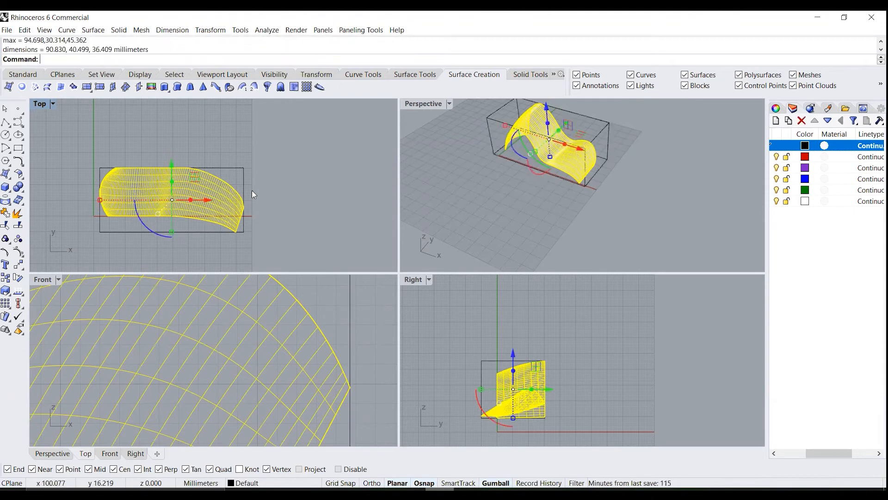
# - Inspect how the bounding box encloses the pavilion surface from different angles
pyautogui.moveTo(622, 248); pyautogui.dragTo(579, 210, button='right')
pyautogui.click(565, 190)
pyautogui.scroll(4, 557, 144)
pyautogui.moveTo(558, 147); pyautogui.dragTo(660, 141, button='right')
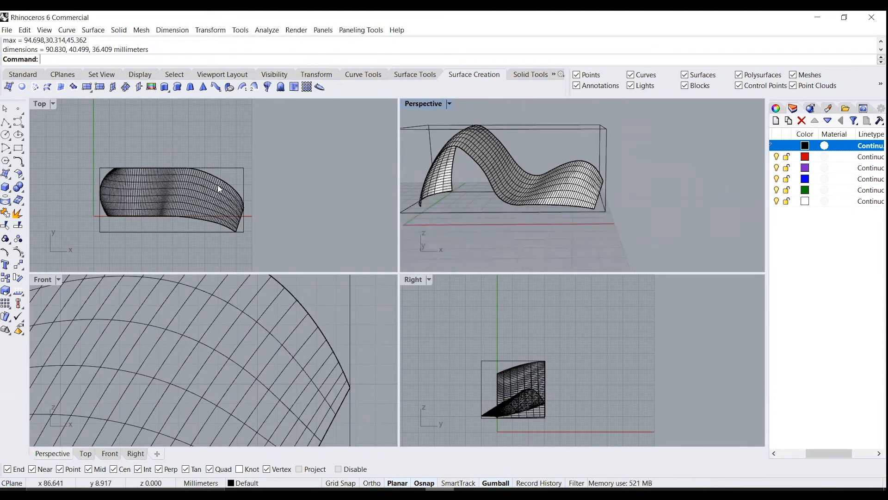
pyautogui.scroll(-5, 628, 176)
pyautogui.moveTo(628, 178); pyautogui.dragTo(618, 207, button='right')
pyautogui.moveTo(598, 177)
pyautogui.mouseDown(button='right')
pyautogui.moveTo(634, 181)
pyautogui.moveTo(617, 193)
pyautogui.moveTo(589, 191)
pyautogui.mouseUp(button='right')
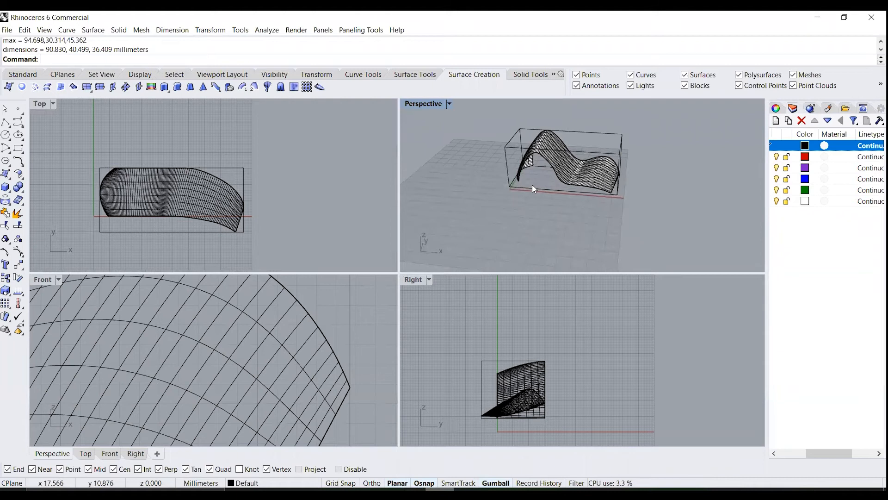
# - Create a point grid with XCount 90, YCount 35 and ZCount 1 spanning opposite corners of the bounding box's top face
pyautogui.write('intGrid')
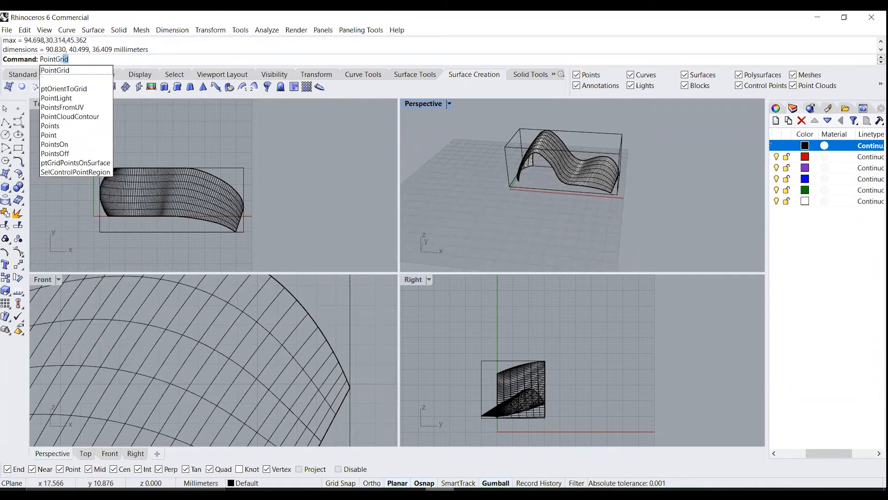
pyautogui.press('Return')
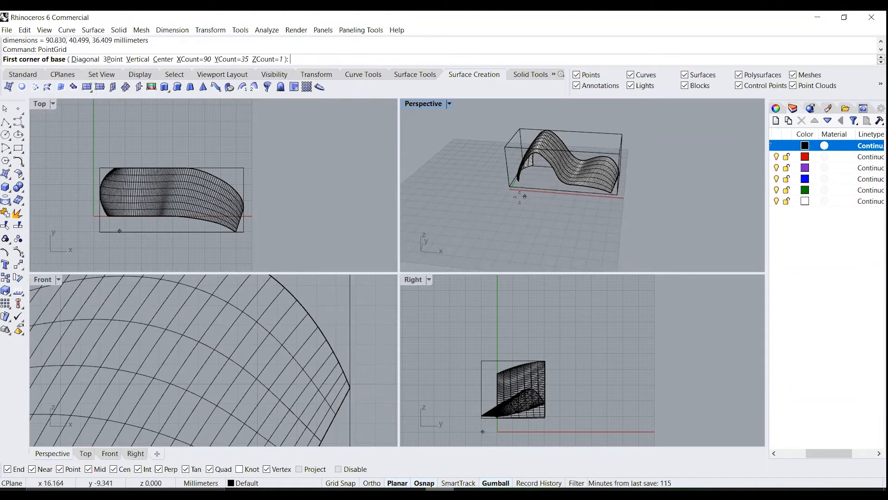
pyautogui.click(191, 59)
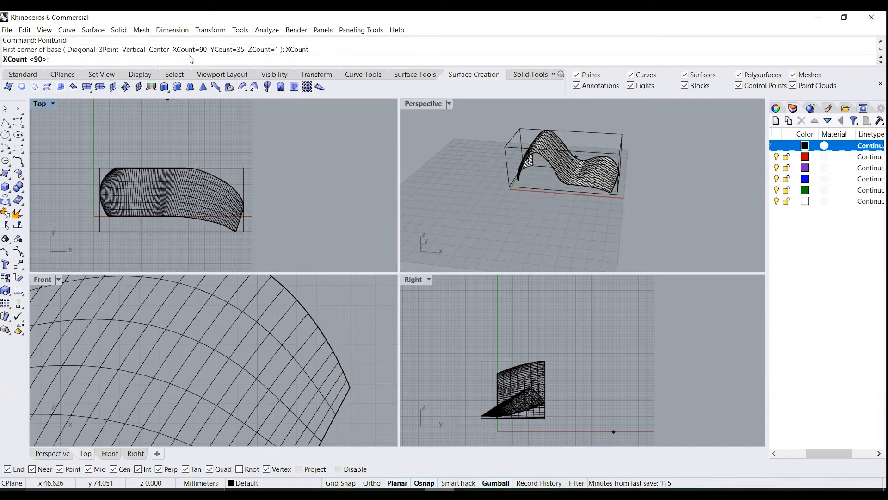
pyautogui.write('90')
pyautogui.press('Return')
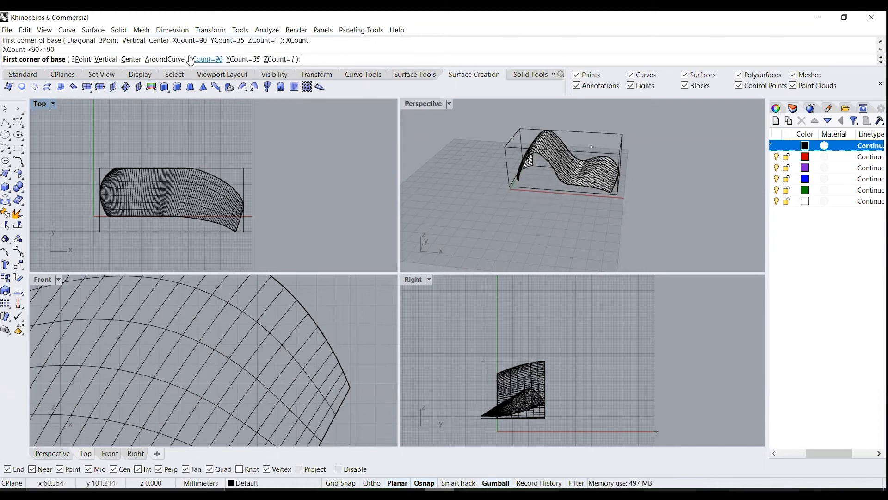
pyautogui.click(242, 59)
pyautogui.write('35')
pyautogui.press('Return')
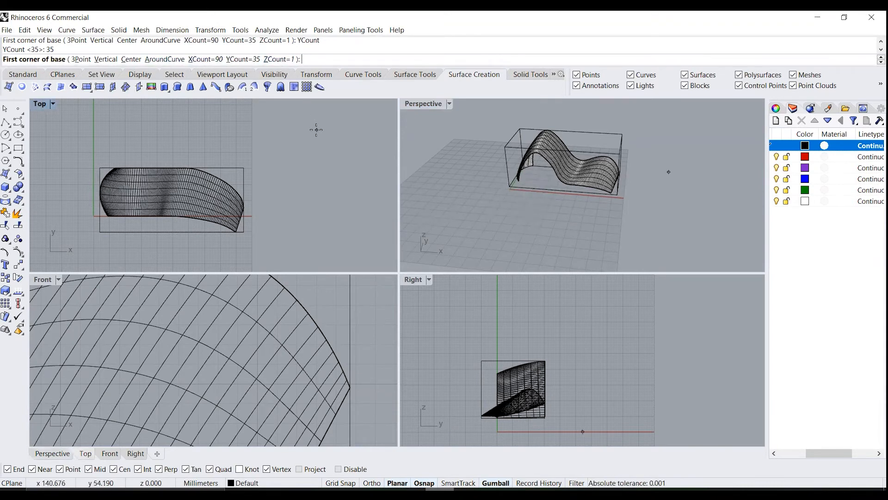
pyautogui.scroll(1, 74, 245)
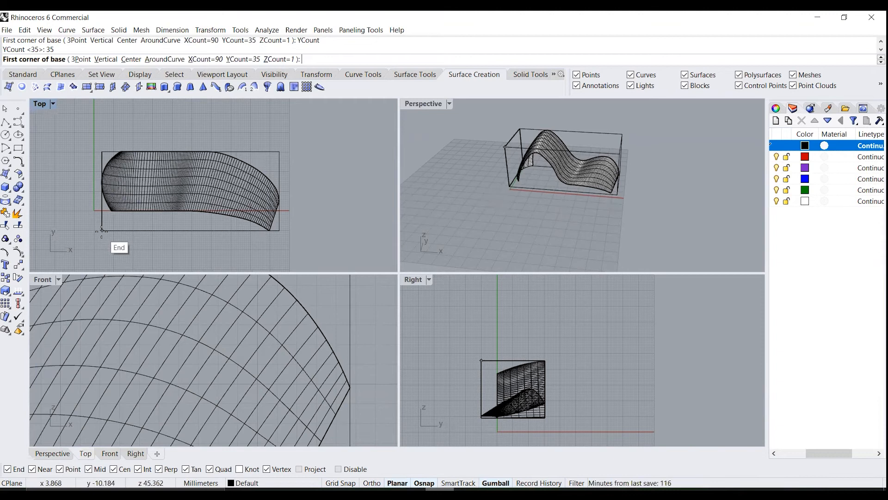
pyautogui.click(102, 230)
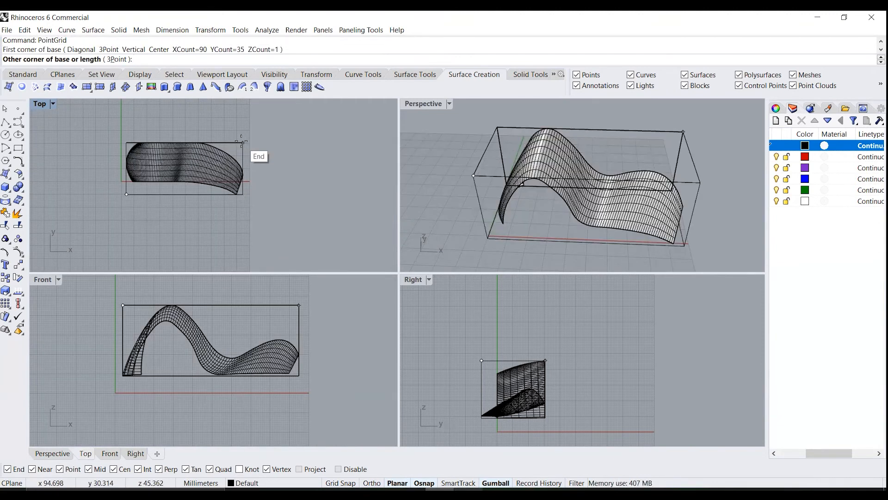
pyautogui.click(241, 142)
pyautogui.press('Return')
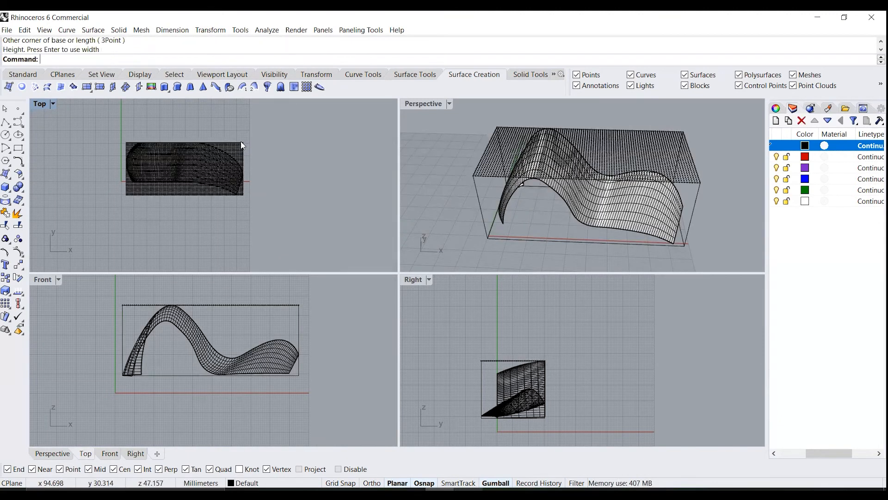
# - Examine the point grid's density and position above the surface, selecting the point cloud to highlight it
pyautogui.scroll(3, 130, 184)
pyautogui.scroll(-3, 125, 219)
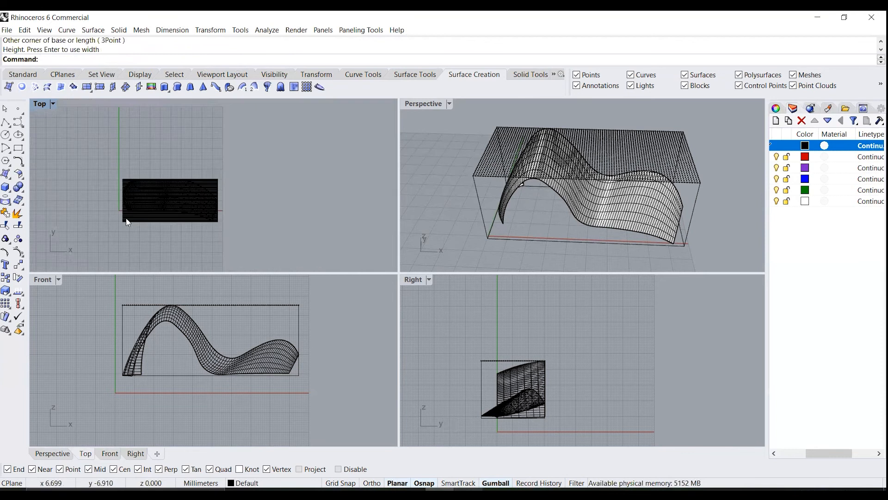
pyautogui.scroll(-3, 183, 207)
pyautogui.scroll(6, 139, 226)
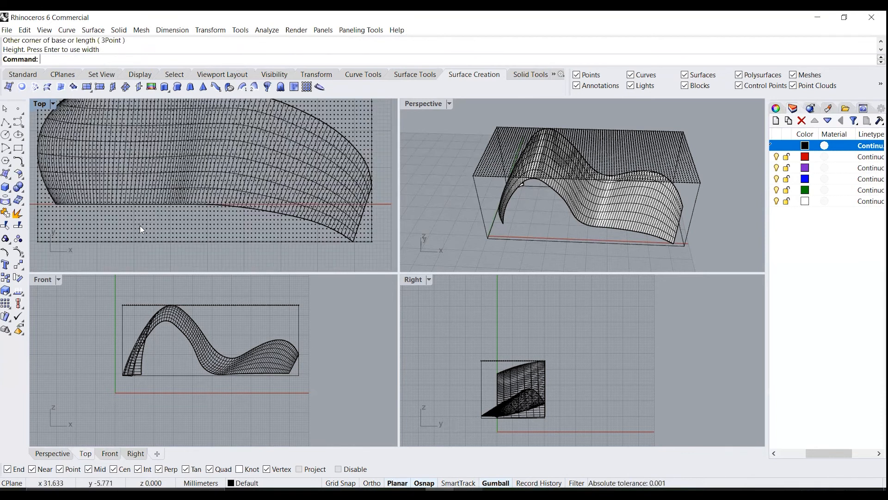
pyautogui.scroll(-4, 144, 226)
pyautogui.scroll(3, 118, 227)
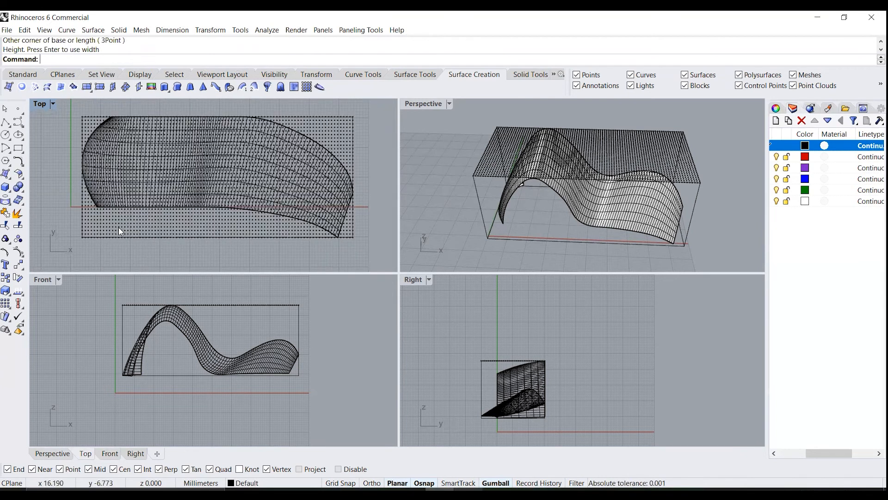
pyautogui.click(123, 221)
pyautogui.moveTo(586, 204); pyautogui.dragTo(574, 139, button='right')
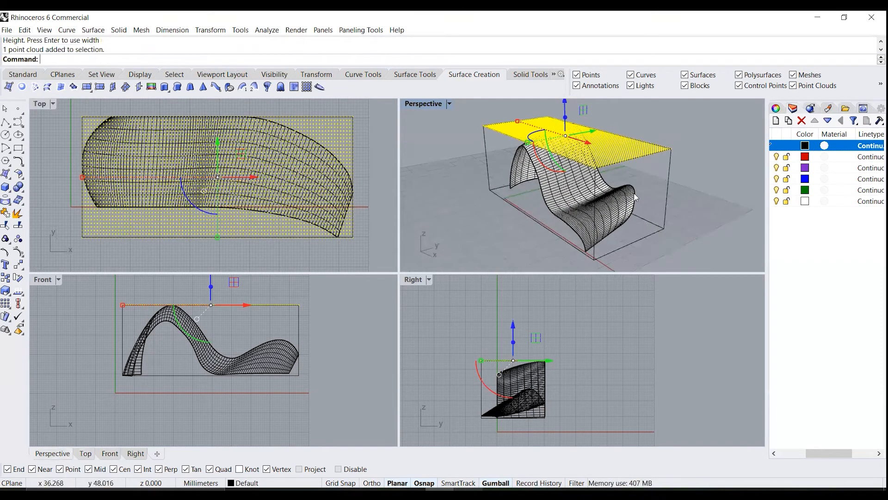
# - Hide the bounding box curves
pyautogui.click(668, 182)
pyautogui.write('Hide')
pyautogui.press('Return')
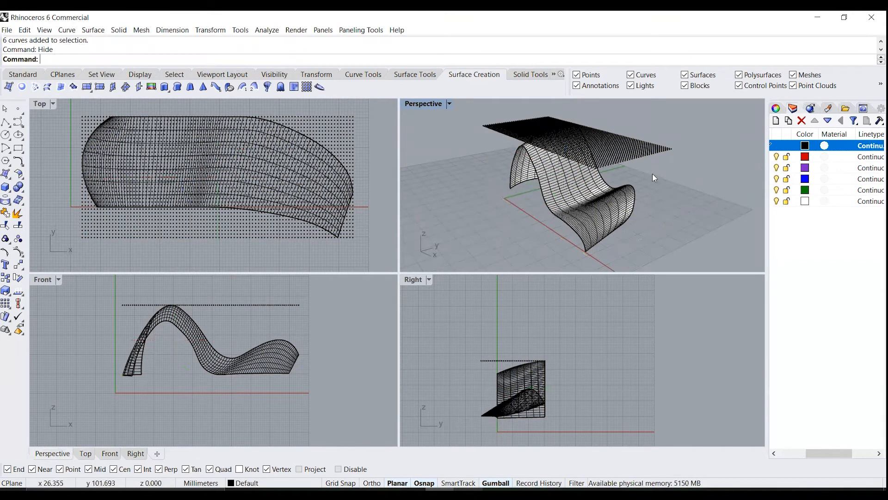
# - Explode the point cloud above the surface into individual points
pyautogui.click(643, 152)
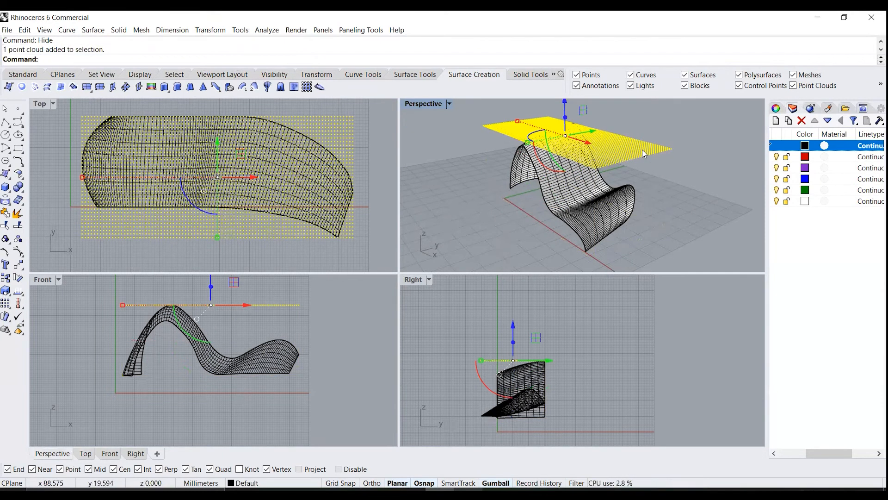
pyautogui.write('Explode')
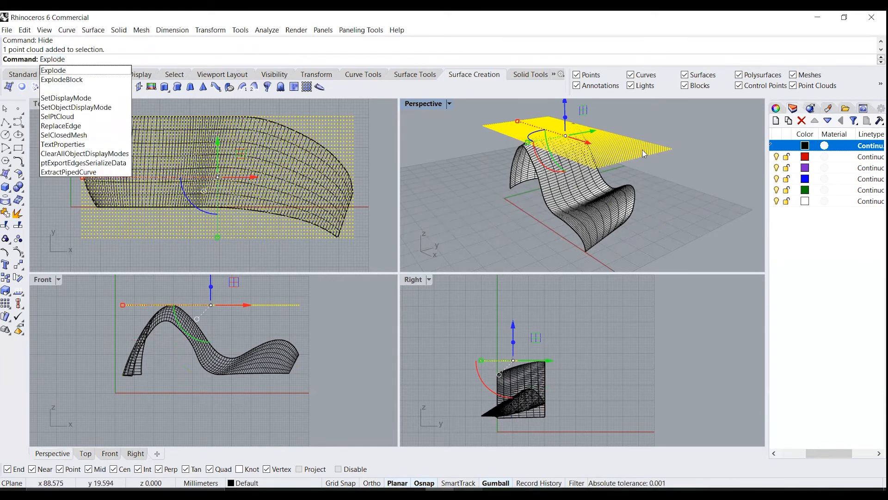
pyautogui.press('Return')
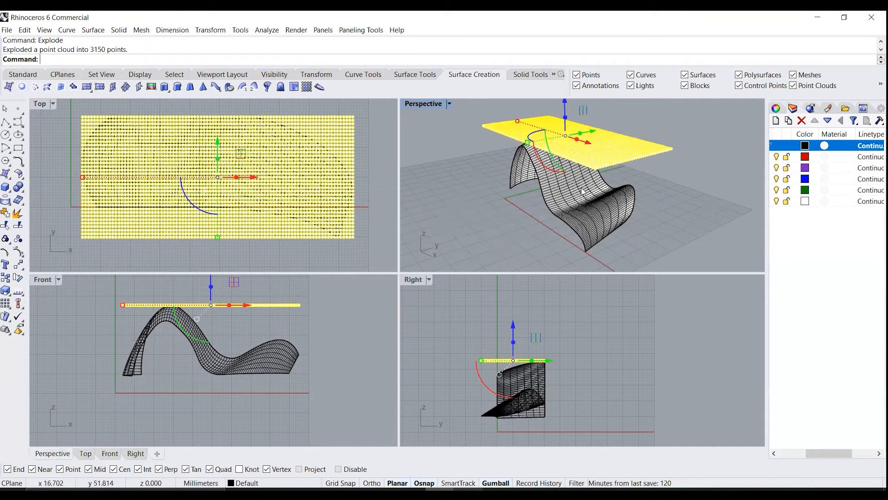
# - Project the exploded points onto the network surface along the Top view's CPlane Z direction, keeping the original points
pyautogui.write('Pro')
pyautogui.press('Return')
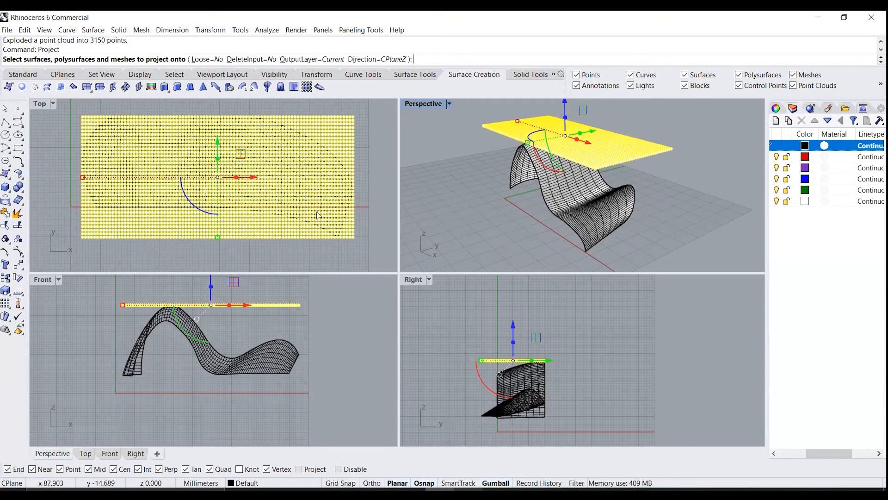
pyautogui.scroll(6, 342, 184)
pyautogui.scroll(3, 343, 184)
pyautogui.click(345, 176)
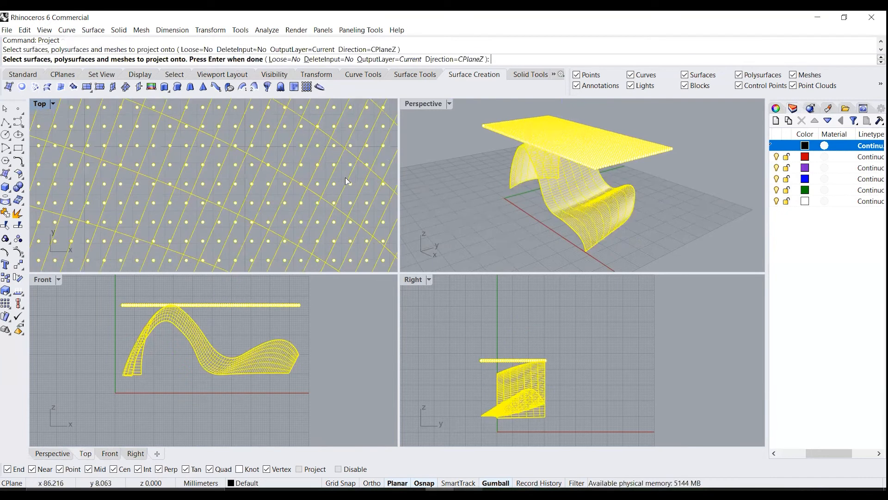
pyautogui.press('Return')
pyautogui.moveTo(485, 196); pyautogui.dragTo(422, 184, button='right')
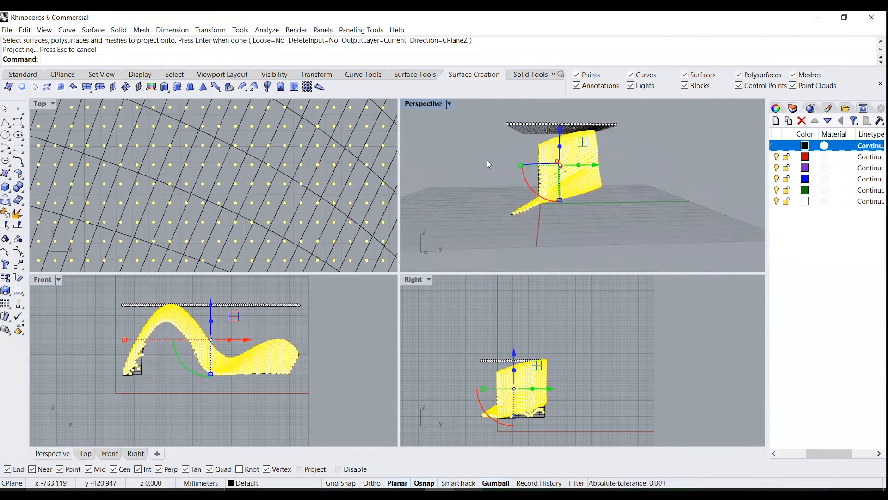
pyautogui.scroll(-2, 479, 159)
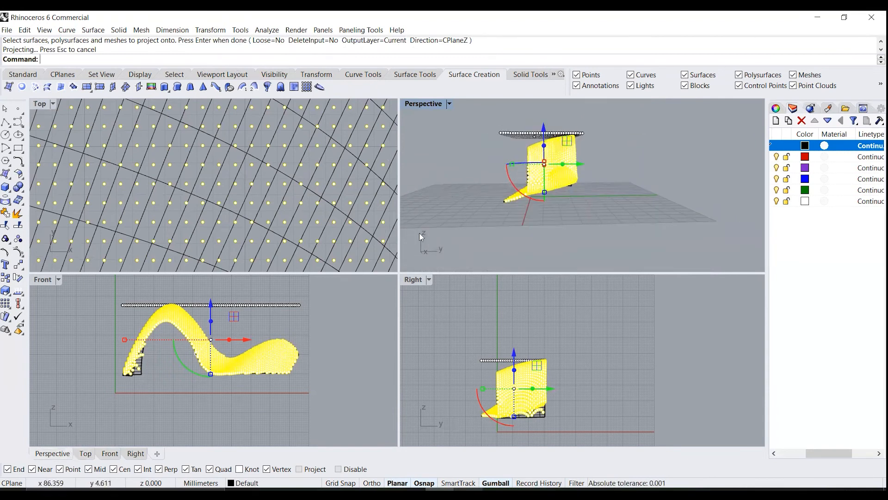
pyautogui.moveTo(565, 193)
pyautogui.mouseDown(button='right')
pyautogui.moveTo(530, 218)
pyautogui.moveTo(578, 199)
pyautogui.mouseUp(button='right')
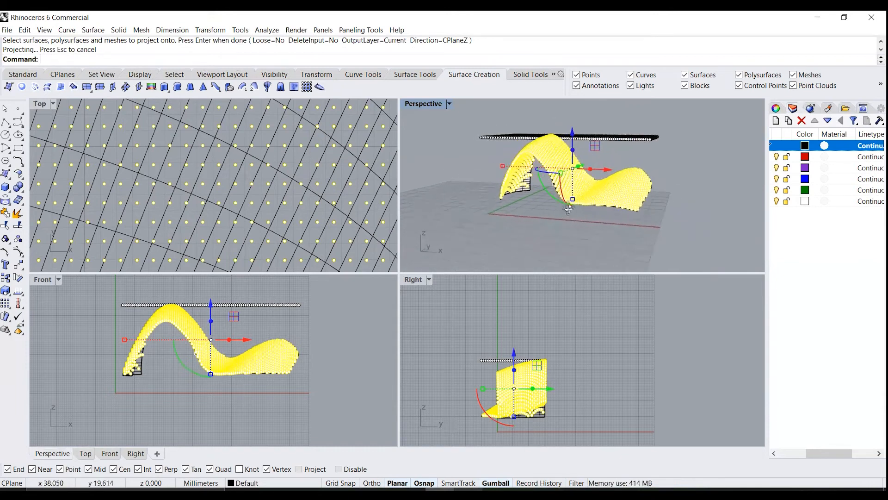
# - Extrude the projected points straight down into vertical lines, and compare the result with the pipe pavilion photo
pyautogui.moveTo(211, 321); pyautogui.dragTo(213, 345)
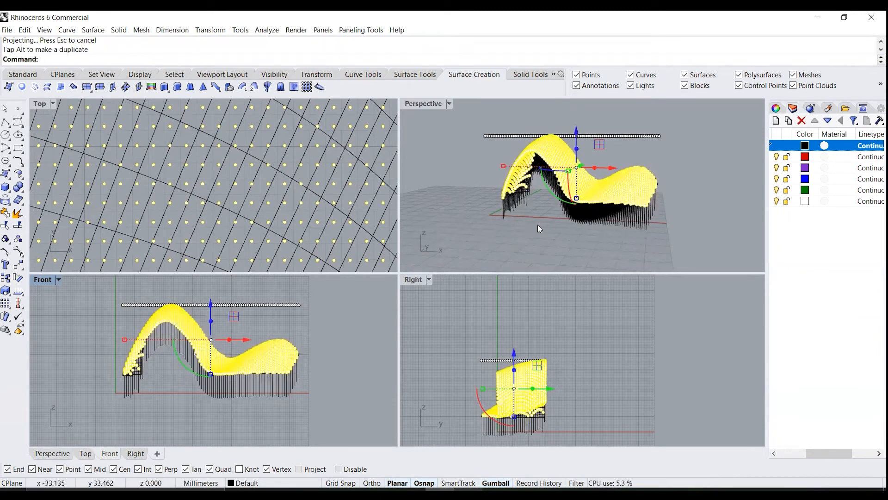
pyautogui.click(489, 237)
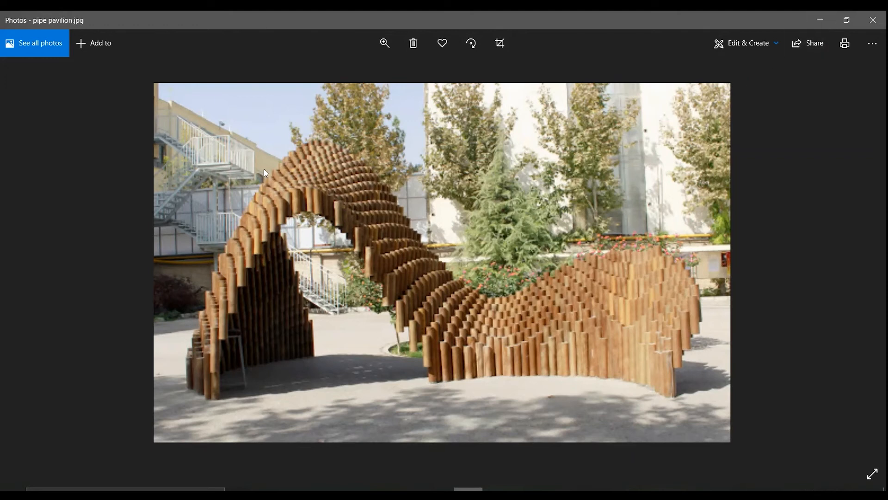
pyautogui.click(819, 22)
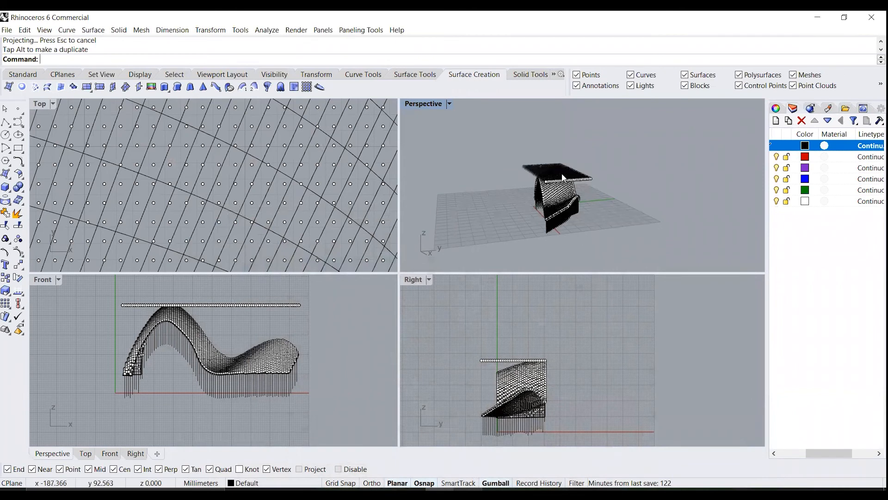
# - Hide all points and the network surface, excluding curves from the selection with the object filter
pyautogui.moveTo(526, 221)
pyautogui.mouseDown(button='right')
pyautogui.moveTo(619, 218)
pyautogui.moveTo(536, 222)
pyautogui.mouseUp(button='right')
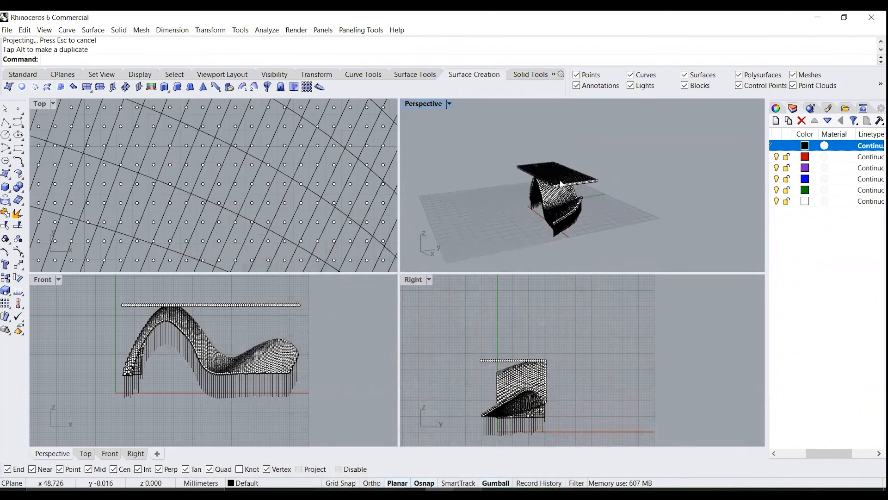
pyautogui.moveTo(485, 140); pyautogui.dragTo(627, 253)
pyautogui.hotkey('ctrl', 'h')
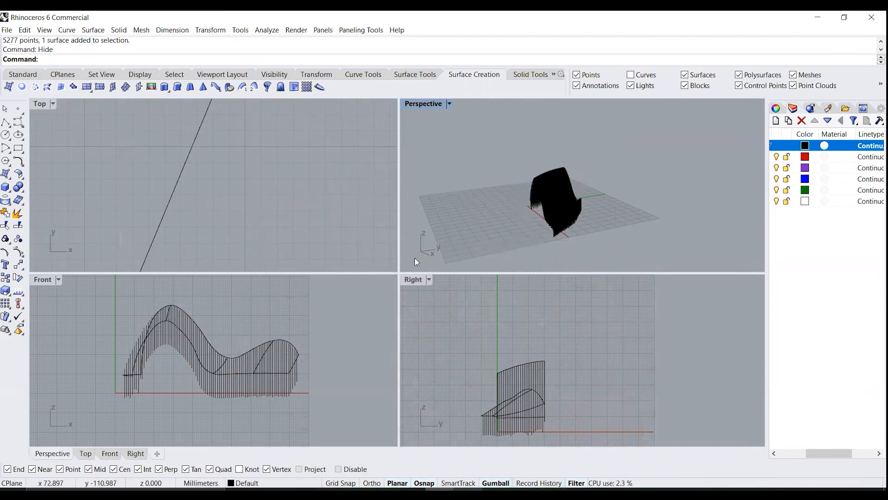
# - Make curves selectable again in the selection filter
pyautogui.scroll(8, 497, 192)
pyautogui.scroll(-2, 503, 195)
pyautogui.moveTo(502, 195); pyautogui.dragTo(605, 156, button='right')
pyautogui.scroll(6, 607, 159)
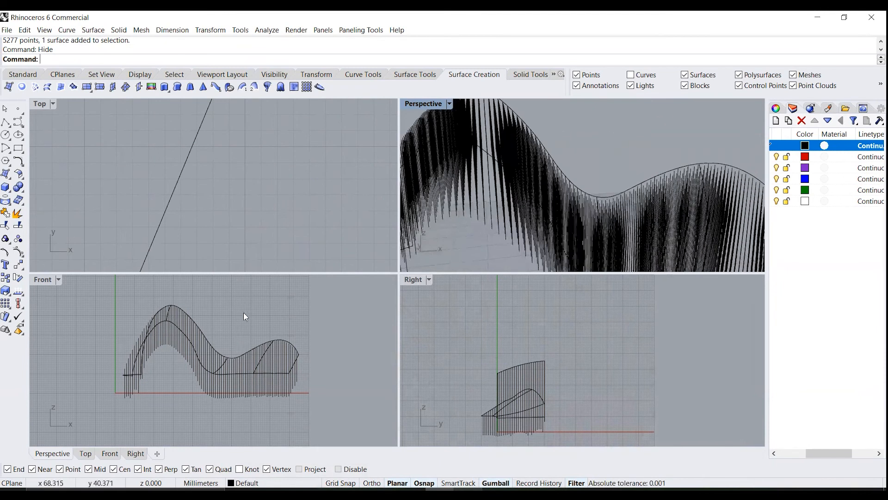
pyautogui.scroll(4, 198, 349)
pyautogui.scroll(4, 211, 337)
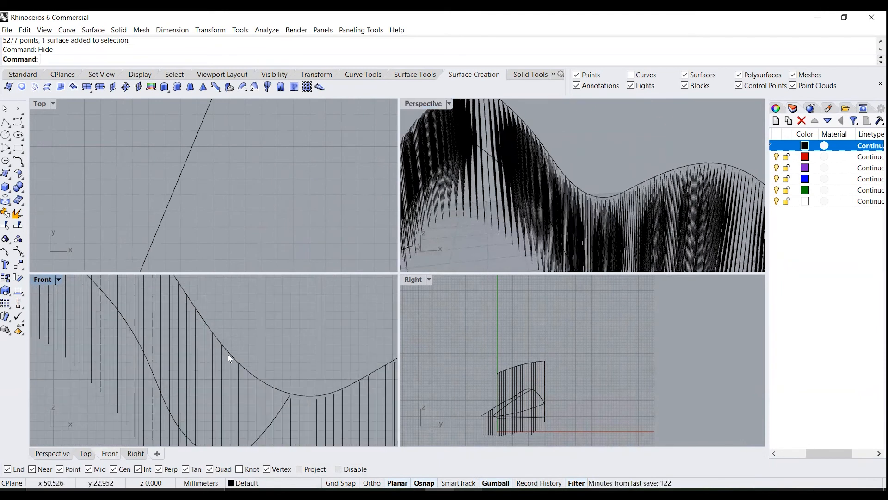
pyautogui.click(633, 74)
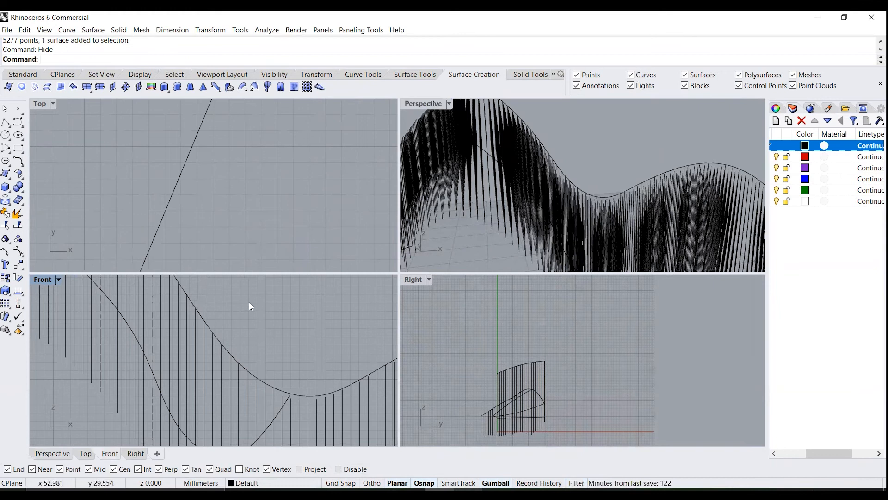
# - Hide the shaping curves of the network surface, including its long edges and cross curves, leaving only the vertical lines
pyautogui.click(217, 338)
pyautogui.moveTo(274, 429); pyautogui.dragTo(256, 365, button='right')
pyautogui.scroll(-2, 256, 365)
pyautogui.scroll(2, 256, 365)
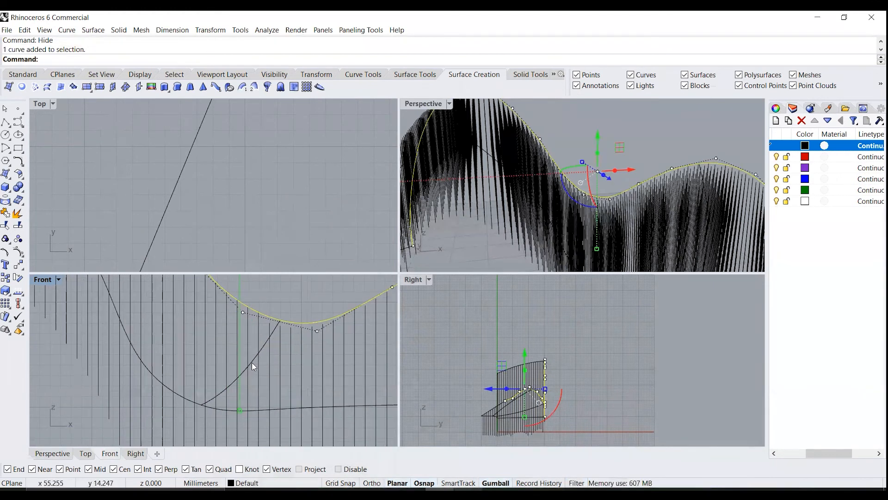
pyautogui.keyDown('shift'); pyautogui.click(252, 362); pyautogui.keyUp('shift')
pyautogui.keyDown('shift'); pyautogui.click(167, 387); pyautogui.keyUp('shift')
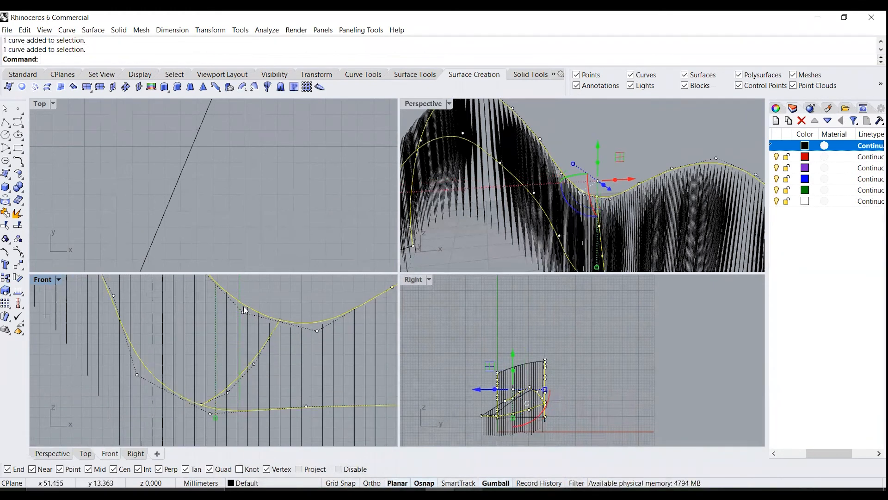
pyautogui.scroll(-6, 243, 305)
pyautogui.scroll(5, 349, 332)
pyautogui.keyDown('shift'); pyautogui.click(348, 332); pyautogui.keyUp('shift')
pyautogui.scroll(-7, 179, 348)
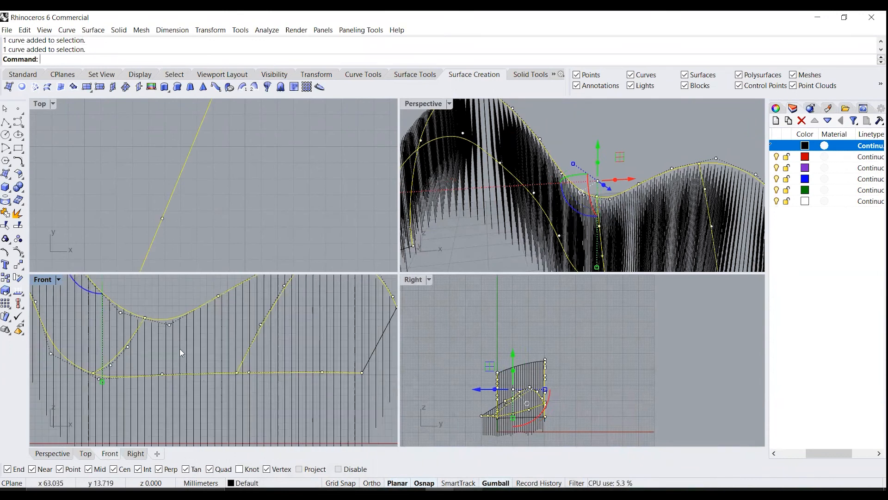
pyautogui.scroll(5, 309, 348)
pyautogui.scroll(-6, 314, 364)
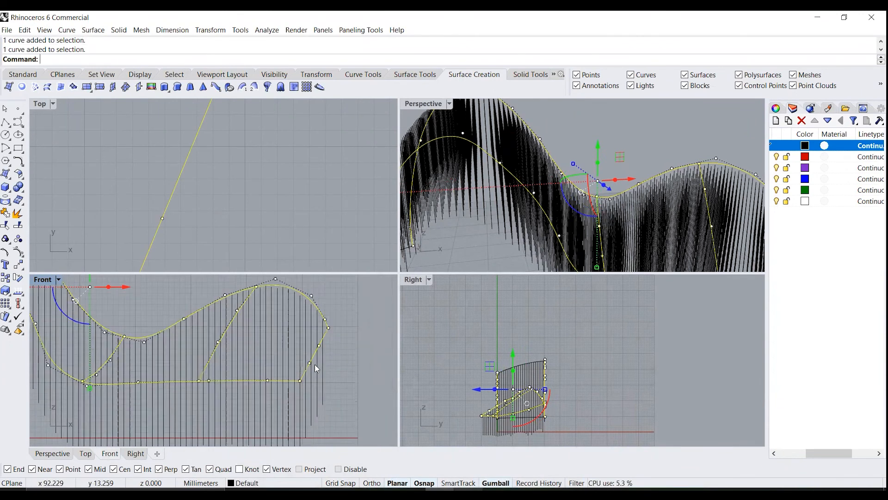
pyautogui.scroll(6, 107, 367)
pyautogui.keyDown('shift'); pyautogui.click(81, 362); pyautogui.keyUp('shift')
pyautogui.scroll(-5, 87, 384)
pyautogui.moveTo(209, 335); pyautogui.dragTo(198, 416, button='right')
pyautogui.keyDown('shift'); pyautogui.click(211, 299); pyautogui.keyUp('shift')
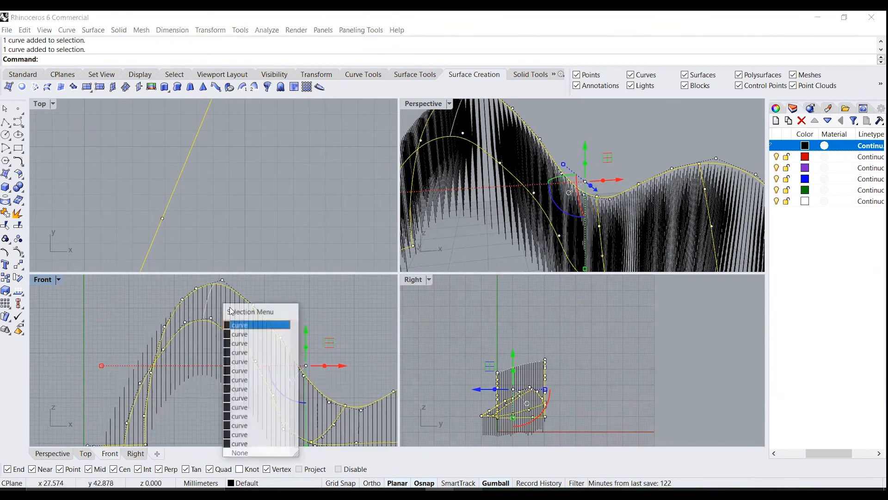
pyautogui.click(240, 324)
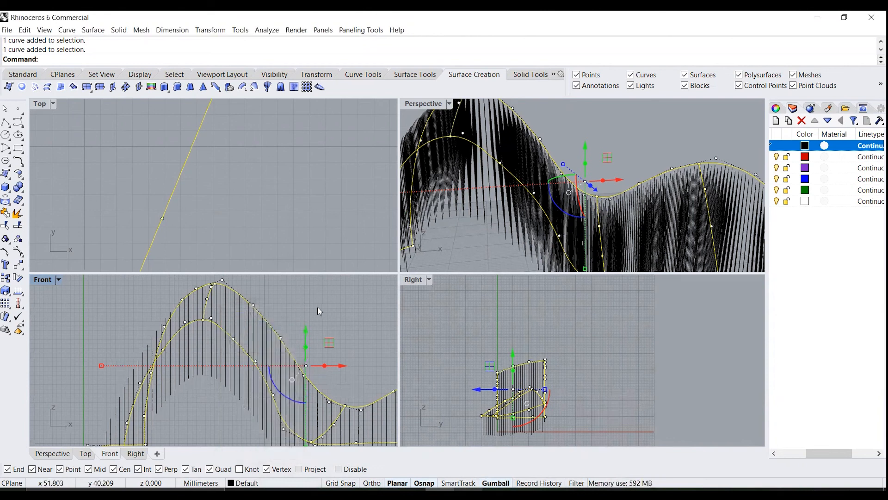
pyautogui.scroll(-5, 270, 282)
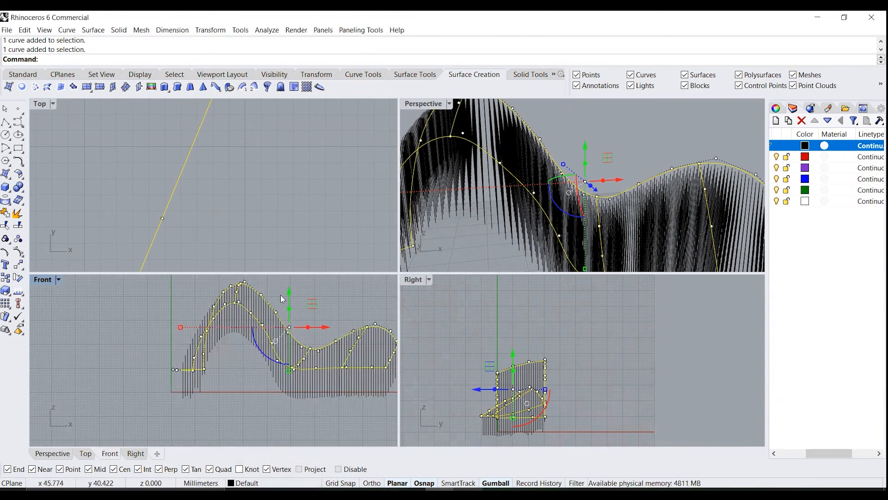
pyautogui.hotkey('ctrl', 'h')
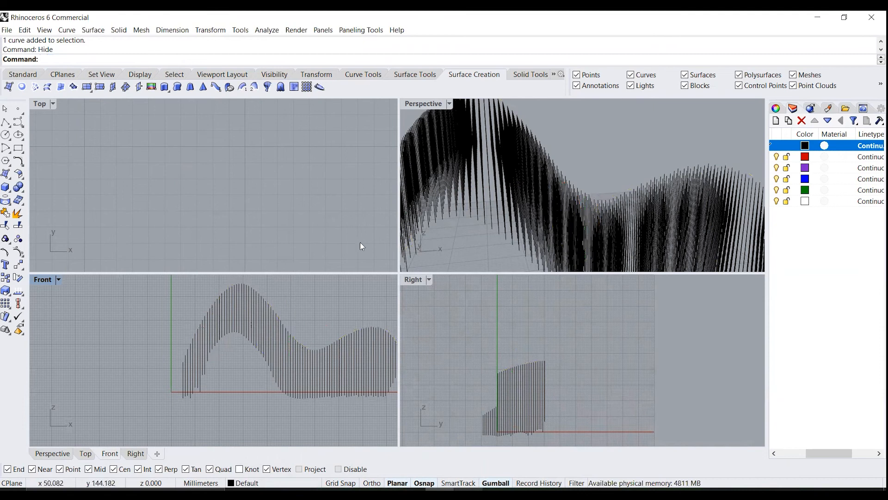
# - Pipe all the vertical lines as thick-walled, uncapped tubes with a first radius of .5 and a second radius of .35
pyautogui.scroll(-10, 230, 225)
pyautogui.scroll(-7, 526, 208)
pyautogui.moveTo(528, 208); pyautogui.dragTo(553, 178, button='right')
pyautogui.scroll(-5, 544, 162)
pyautogui.moveTo(558, 143); pyautogui.dragTo(633, 231)
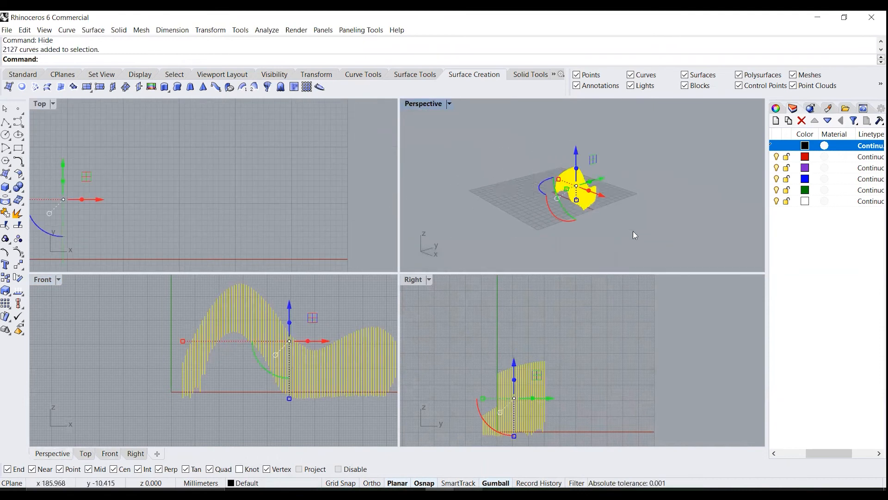
pyautogui.write('Pipe')
pyautogui.press('Return')
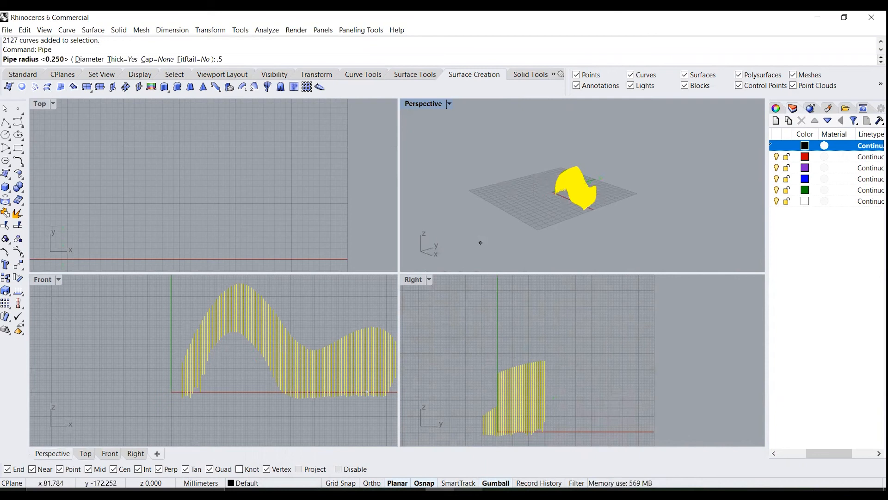
pyautogui.press('Return')
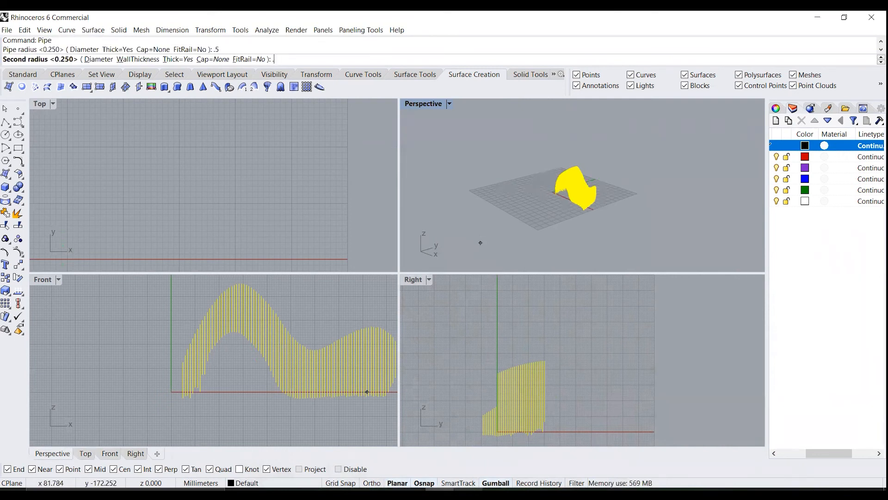
pyautogui.write('.35')
pyautogui.press('Return')
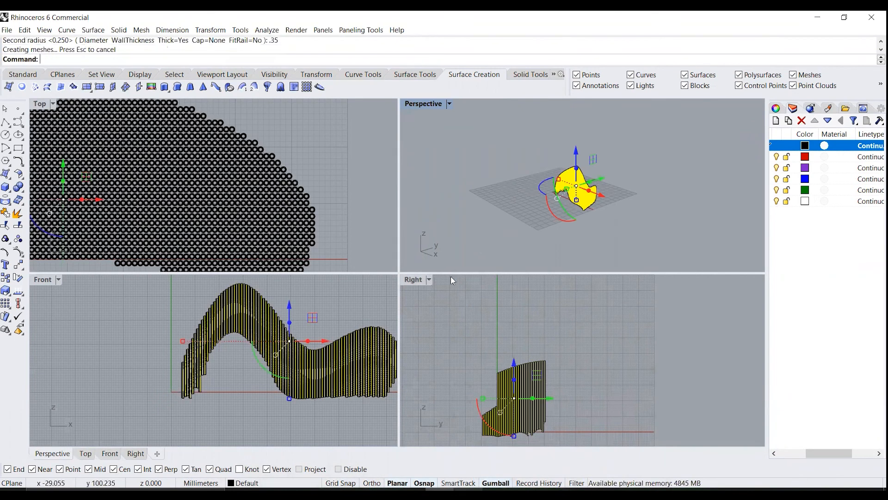
pyautogui.press('Escape')
# - Change the material type of the current Default layer to Custom
pyautogui.scroll(10, 561, 183)
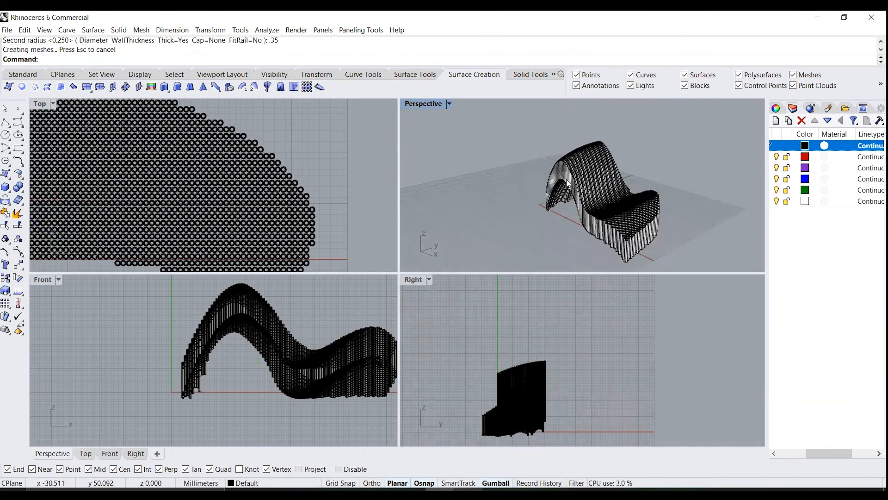
pyautogui.moveTo(555, 188); pyautogui.dragTo(717, 220, button='right')
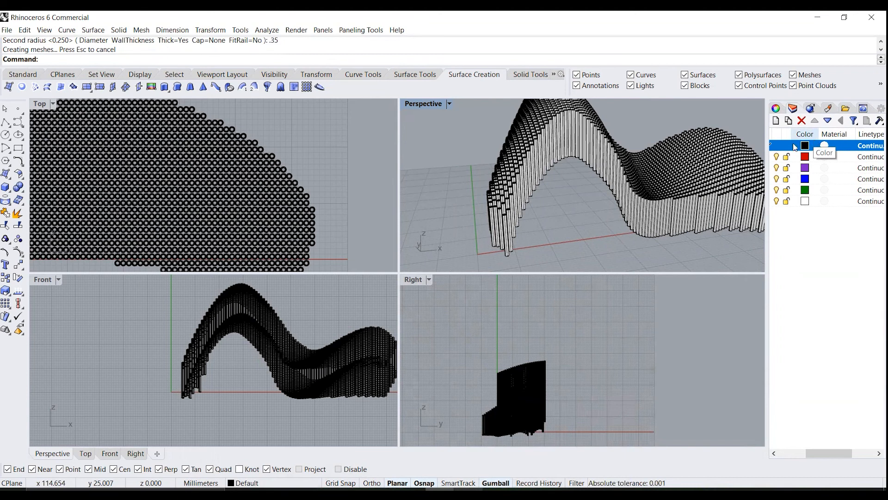
pyautogui.scroll(-5, 456, 185)
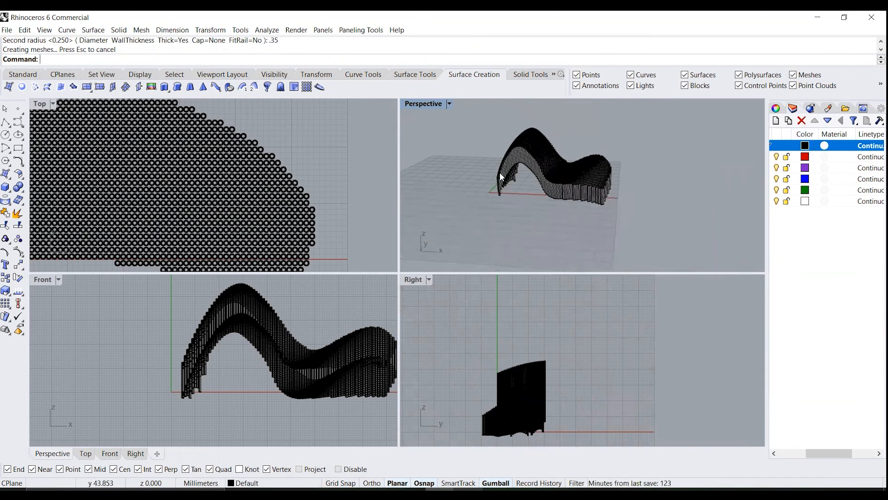
pyautogui.scroll(6, 501, 176)
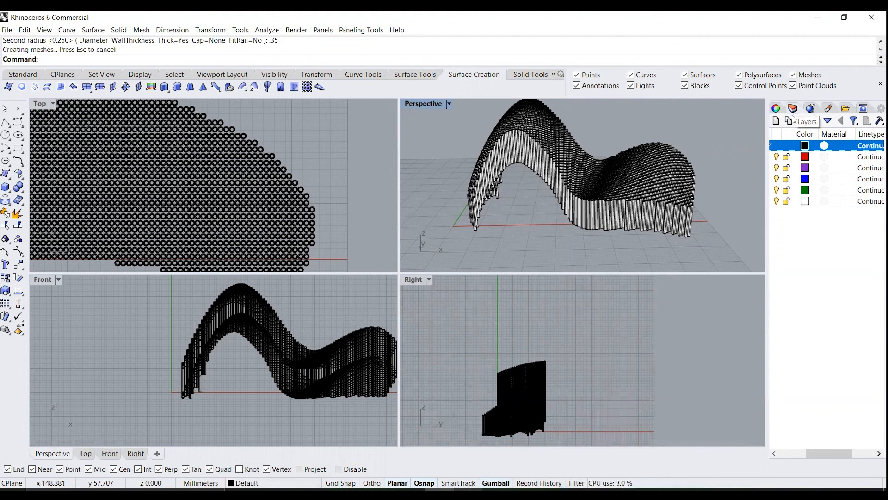
pyautogui.moveTo(825, 457)
pyautogui.mouseDown()
pyautogui.moveTo(800, 458)
pyautogui.moveTo(852, 456)
pyautogui.moveTo(836, 458)
pyautogui.mouseUp()
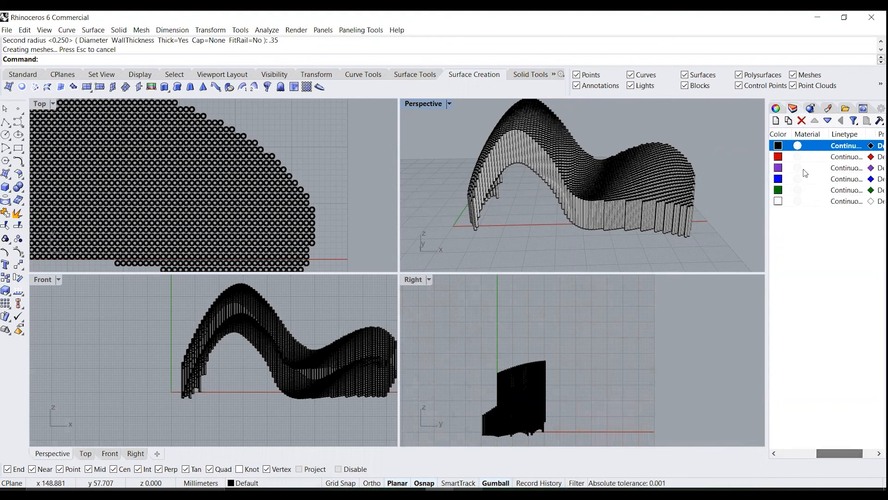
pyautogui.click(797, 145)
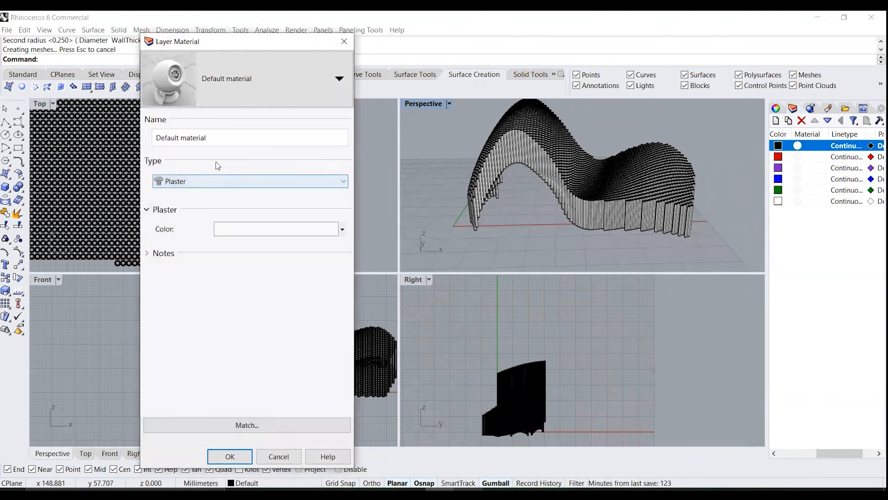
pyautogui.click(213, 179)
pyautogui.scroll(1, 214, 185)
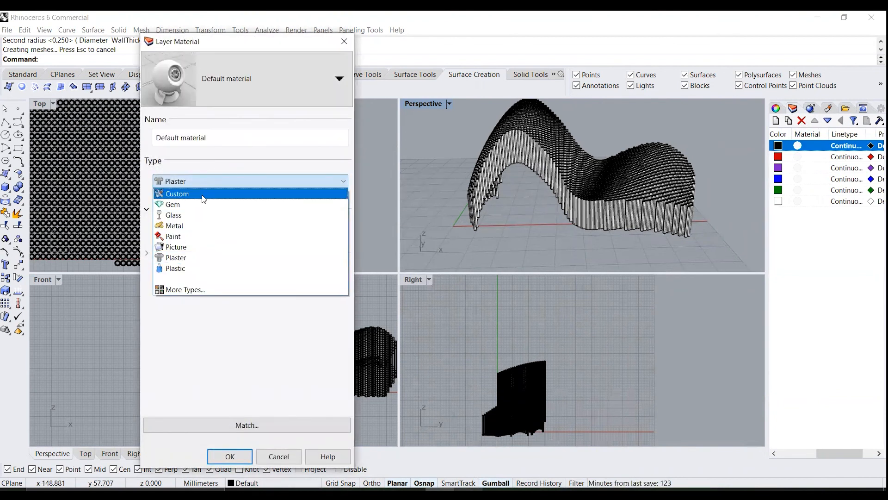
pyautogui.click(213, 192)
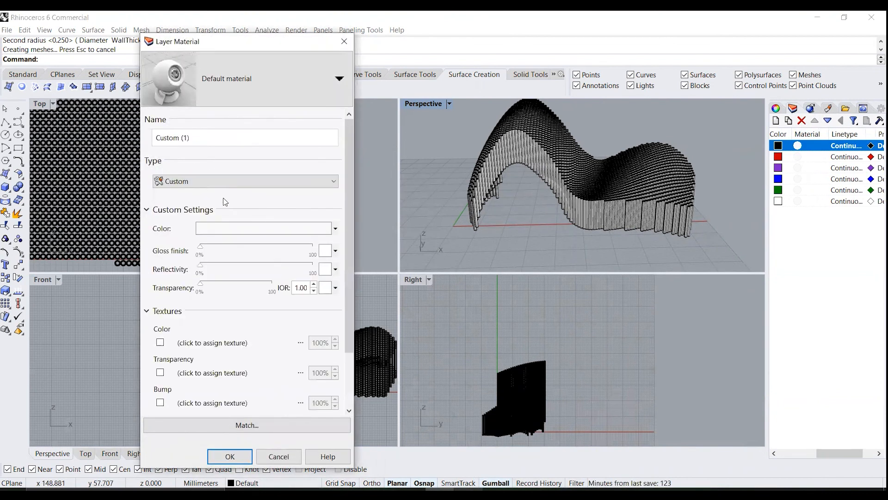
# - Assign the Seamless-Wood-Texture-3 image as the layer material's color texture and apply the material
pyautogui.click(211, 344)
pyautogui.click(542, 158)
pyautogui.click(480, 304)
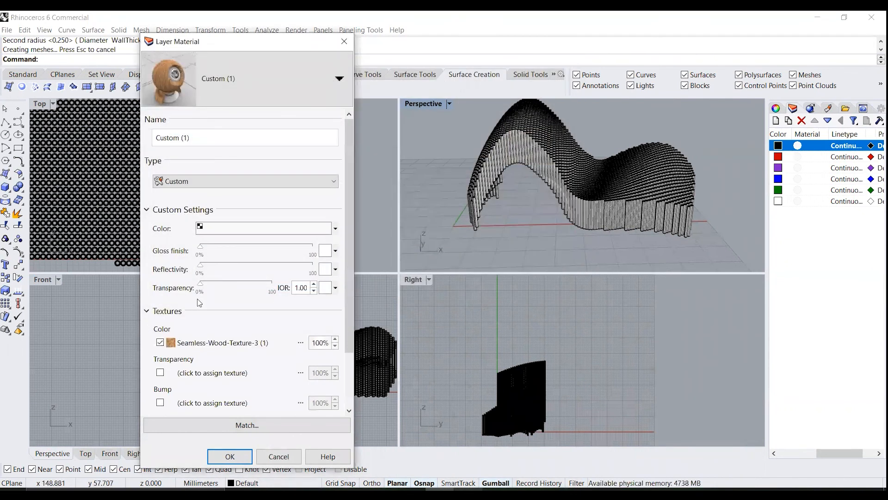
pyautogui.click(238, 454)
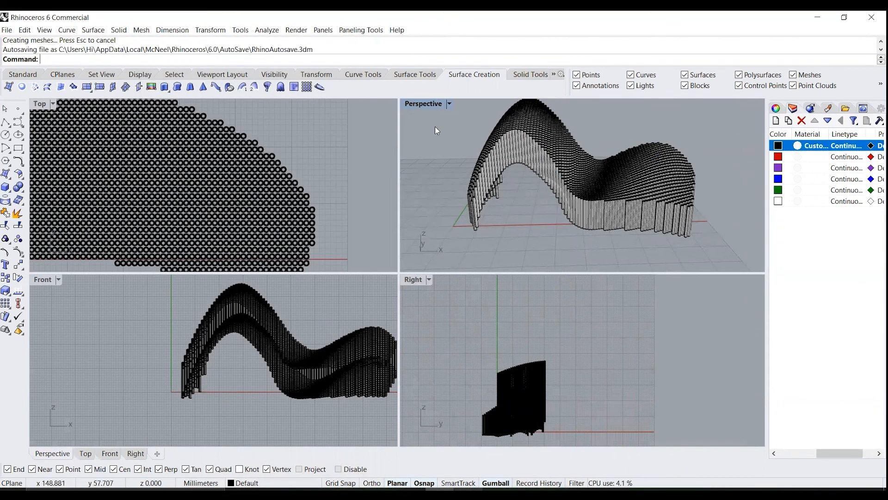
# - Switch the Perspective view to Rendered display mode and maximize it to show the wooden pavilion
pyautogui.click(445, 105)
pyautogui.click(441, 153)
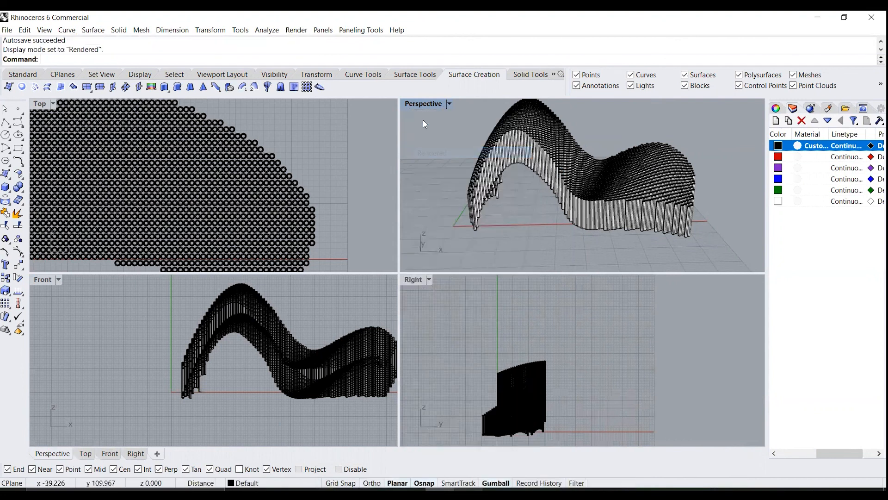
pyautogui.doubleClick(424, 105)
pyautogui.moveTo(522, 284); pyautogui.dragTo(508, 283, button='right')
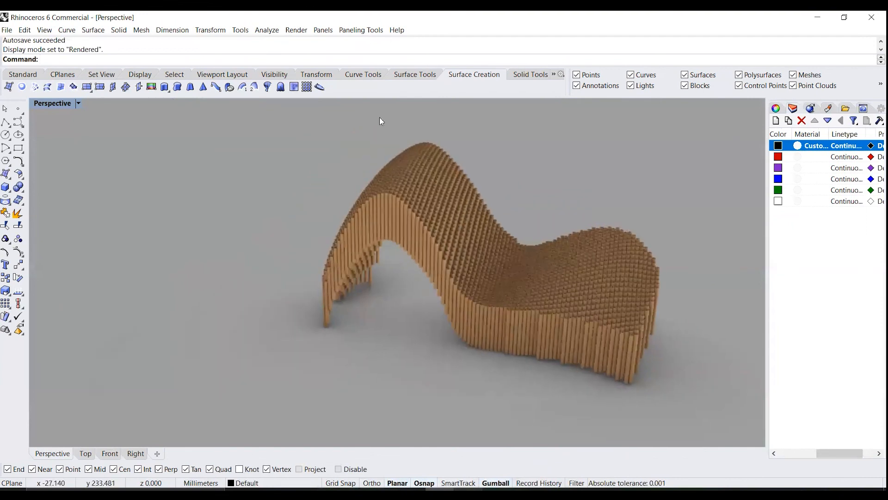